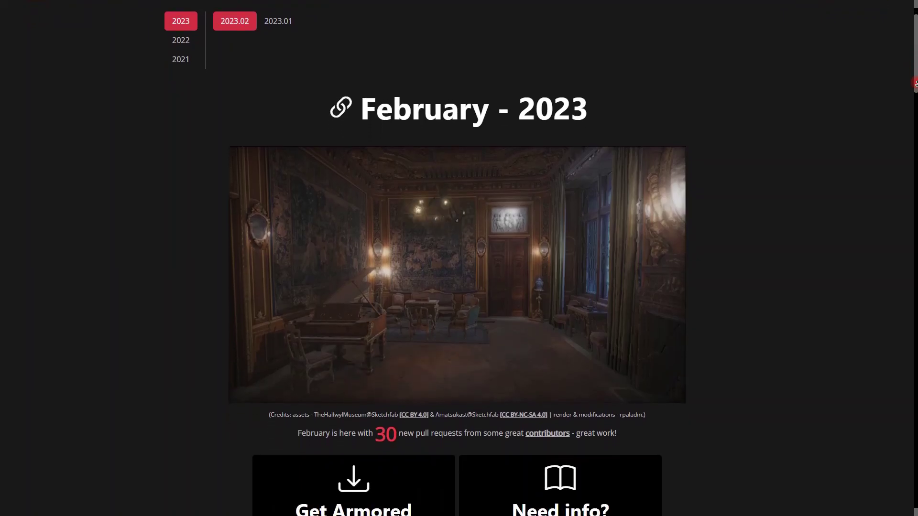
Read through the February 2023 Armory release page down to the Highlights section.
scroll(914, 83, "down", 2)
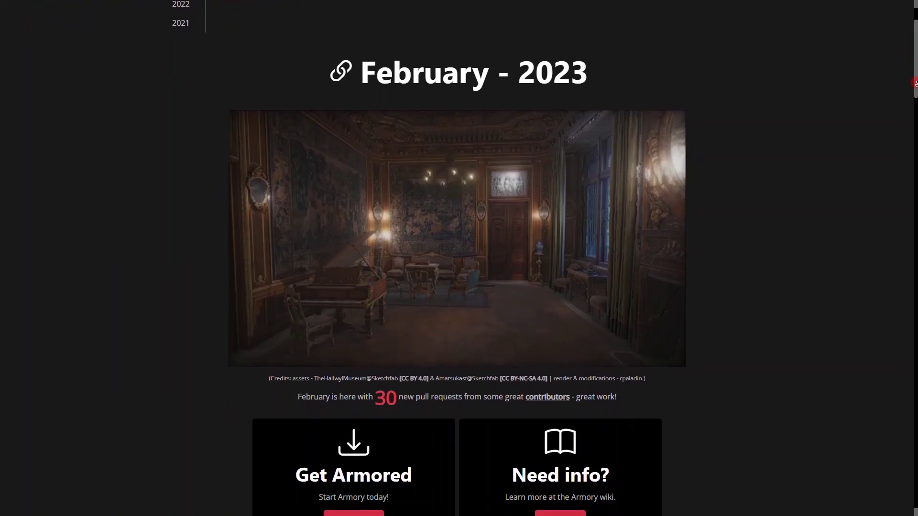
scroll(915, 84, "down", 2)
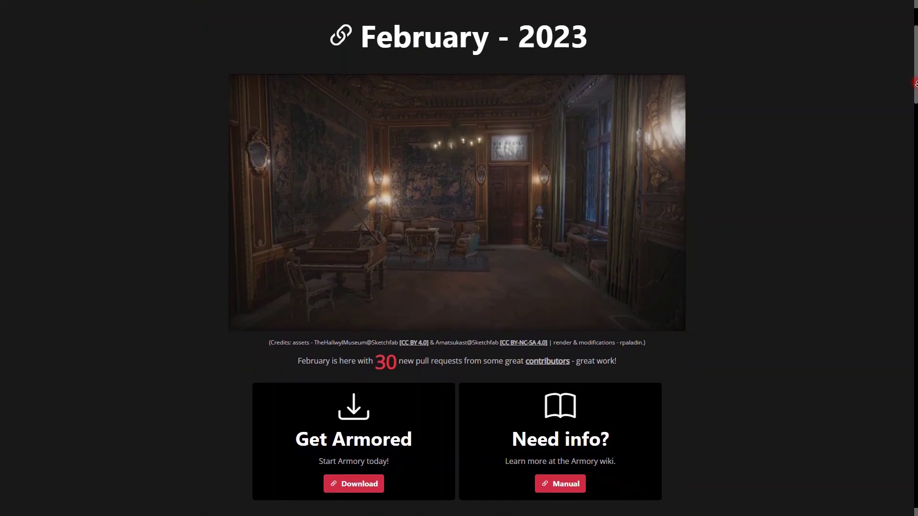
scroll(915, 84, "down", 2)
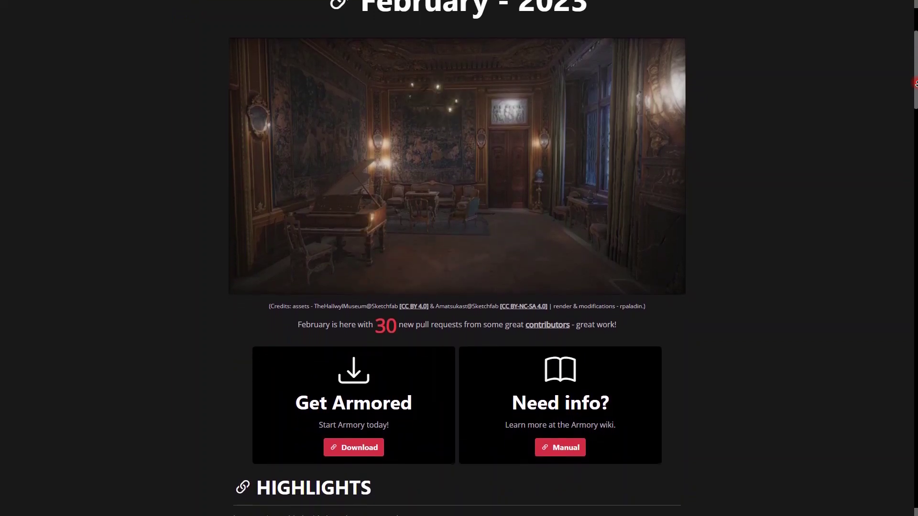
scroll(915, 84, "down", 2)
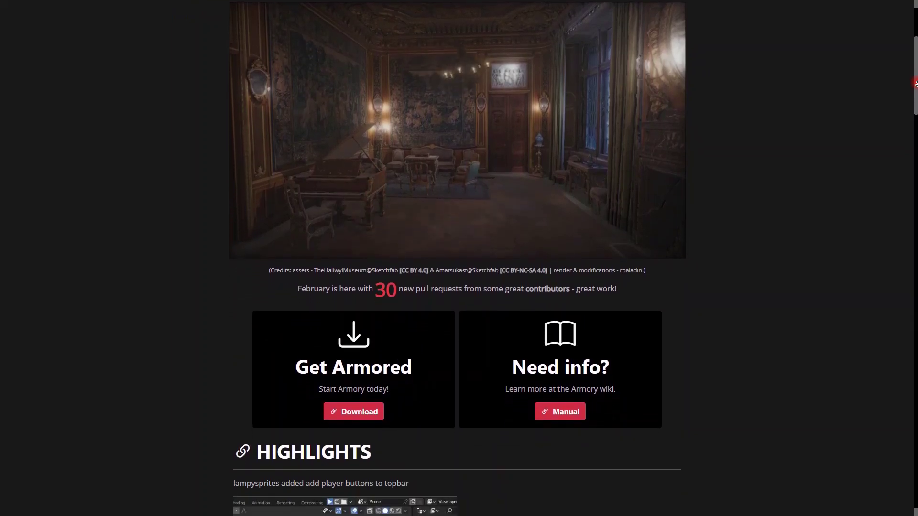
scroll(914, 83, "down", 2)
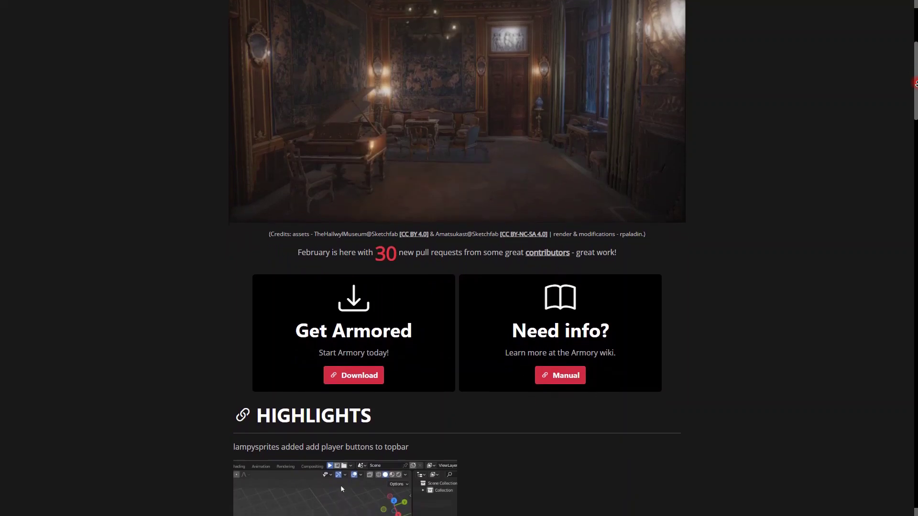
scroll(915, 83, "down", 2)
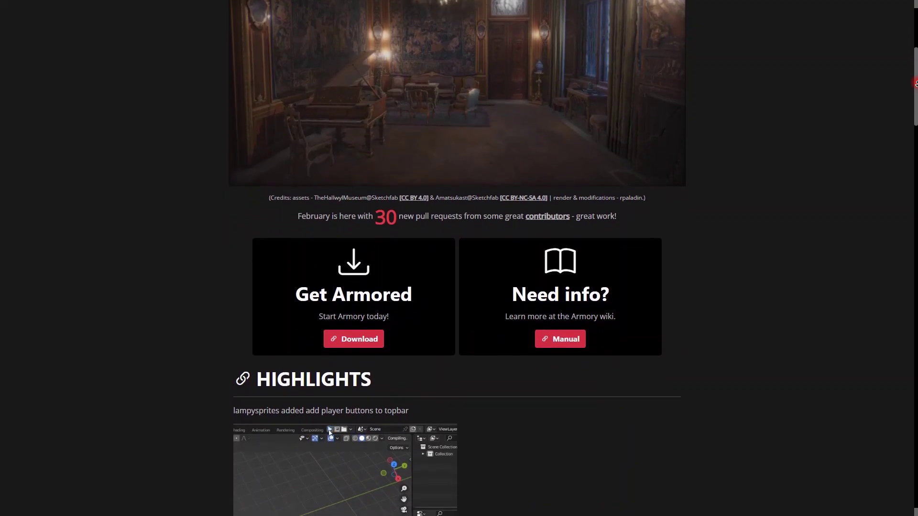
Switch to Blender and expand the Armory Player settings in the render properties.
scroll(914, 84, "down", 2)
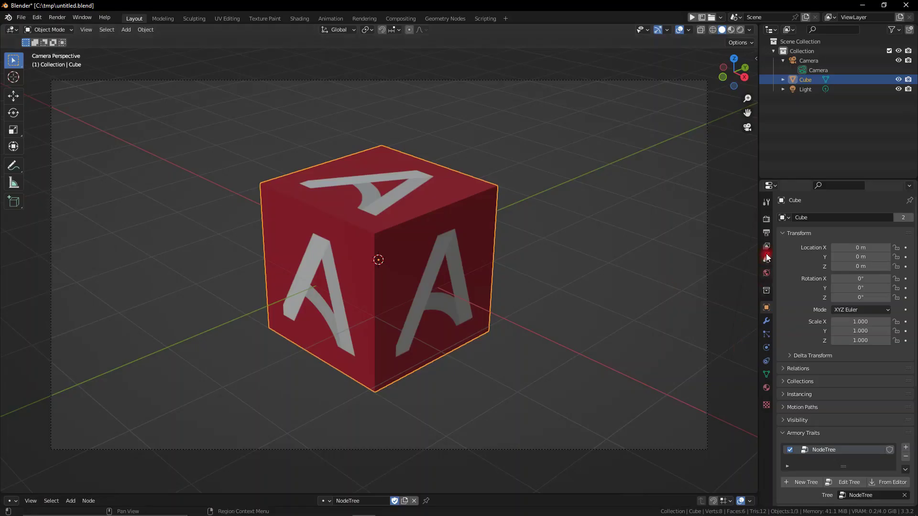
left_click(766, 219)
scroll(848, 343, "down", 3)
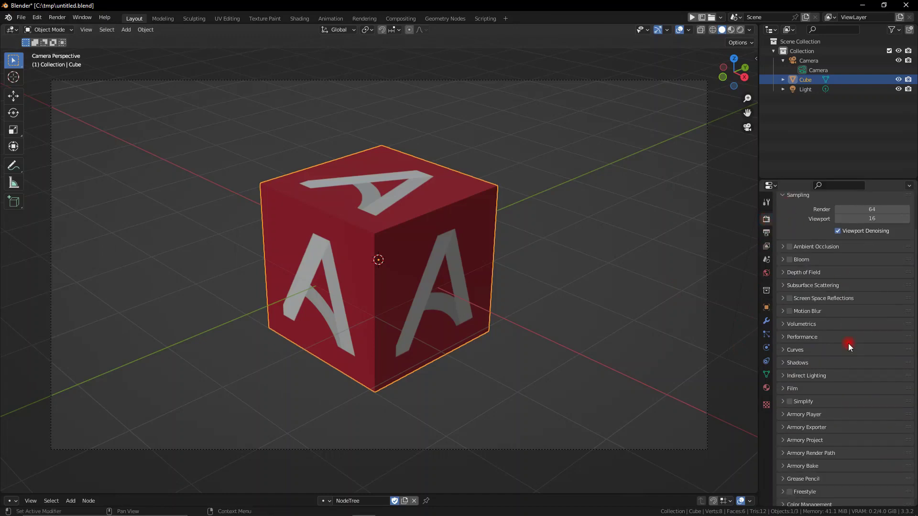
left_click(808, 409)
scroll(803, 406, "down", 5)
left_click(808, 326)
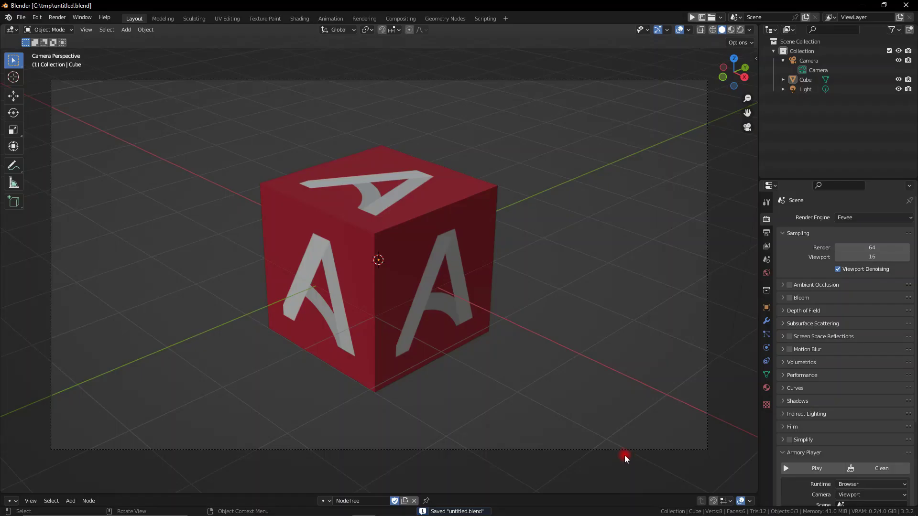
In the Armory launch options, set the runtime to Krom and the camera to Viewport.
left_click(720, 18)
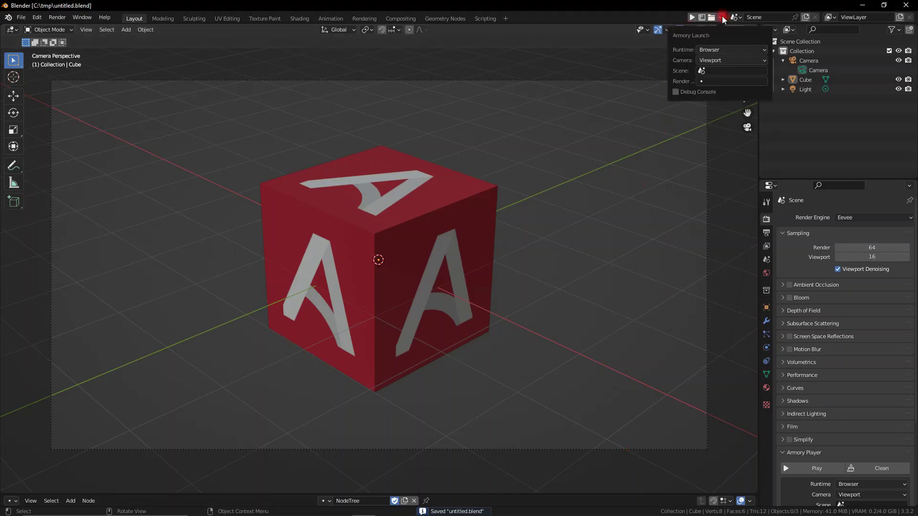
left_click(713, 50)
left_click(712, 59)
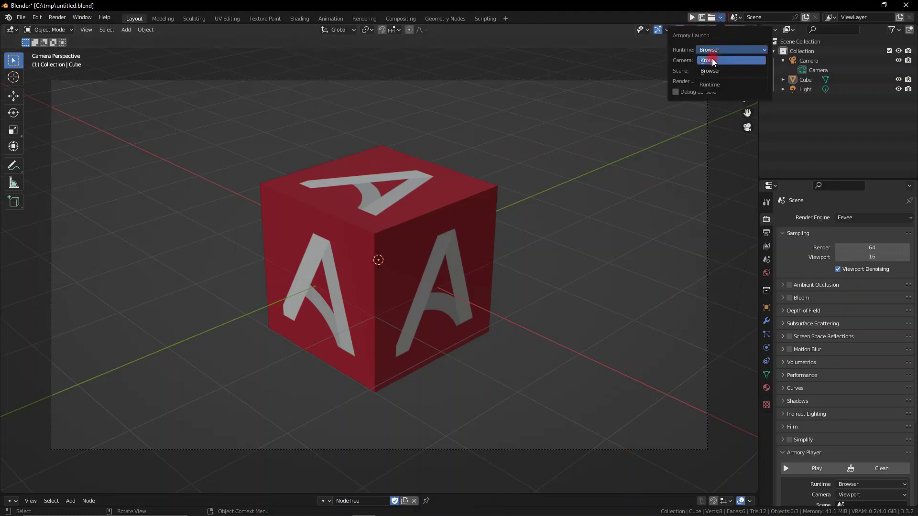
left_click(711, 60)
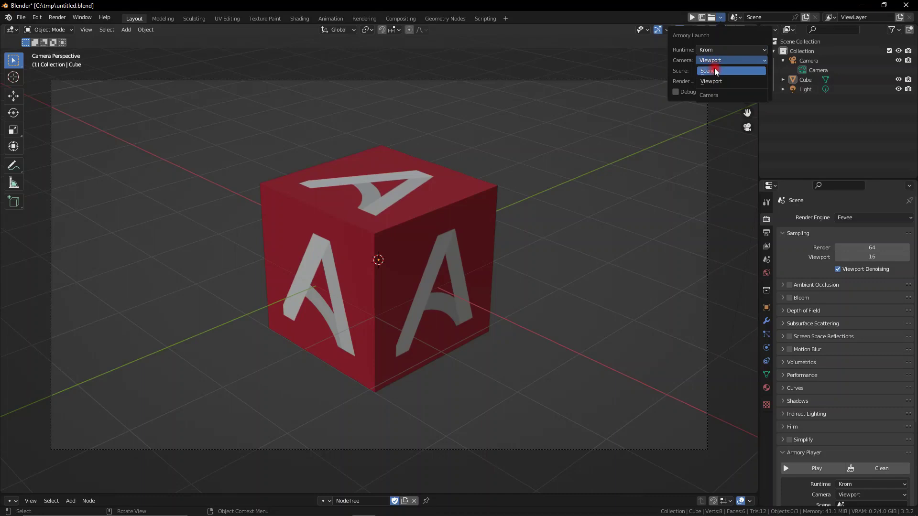
left_click(714, 71)
left_click(722, 59)
left_click(712, 82)
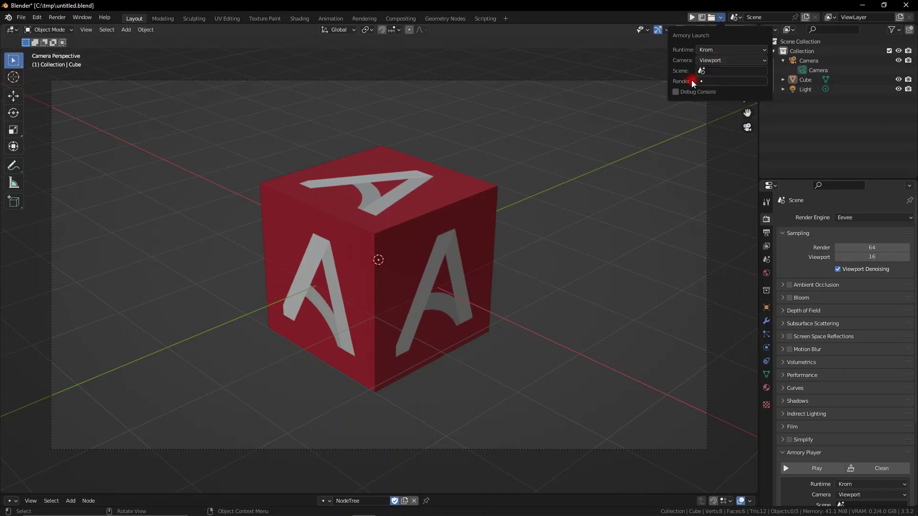
Choose Scene as the Armory launch scene and enable the Debug Console.
left_click(720, 70)
left_click(688, 81)
left_click(674, 92)
View the files in the project folder and play the scene in the Krom runtime.
left_click(711, 17)
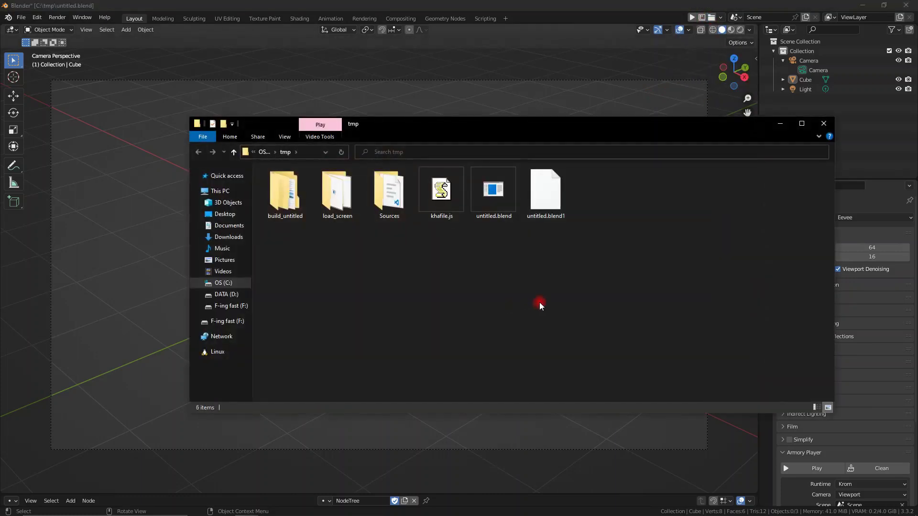
left_click_drag(631, 274, 506, 286)
left_click(725, 21)
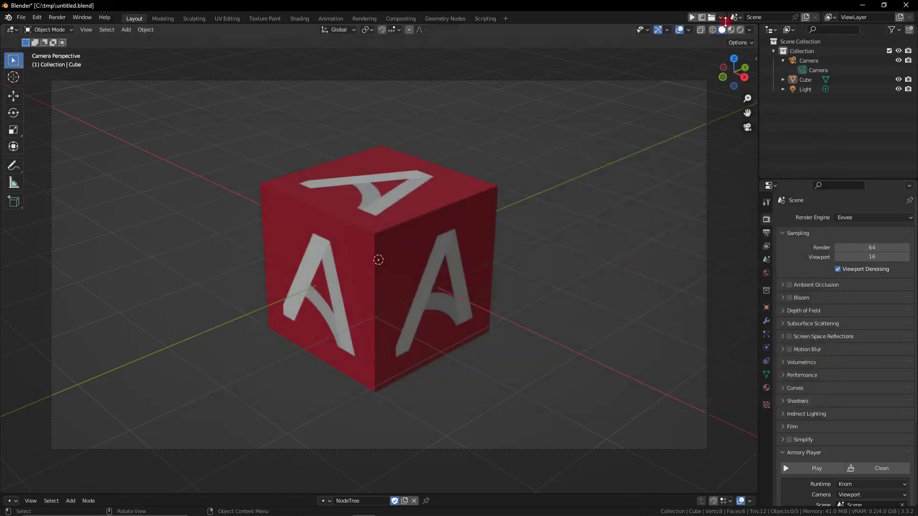
left_click(693, 17)
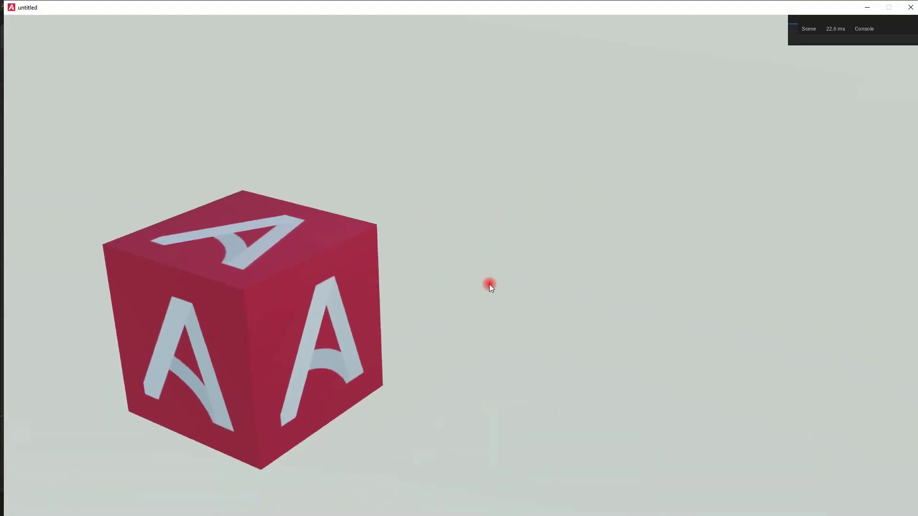
left_click_drag(489, 284, 441, 286)
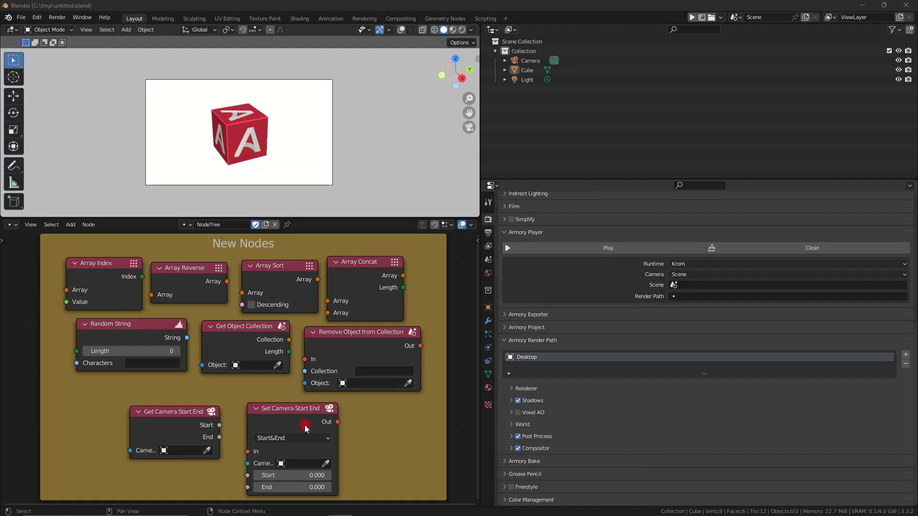
Set the Random String node's length to 8 and its characters to HTDM.
left_click(305, 426)
left_click(174, 417)
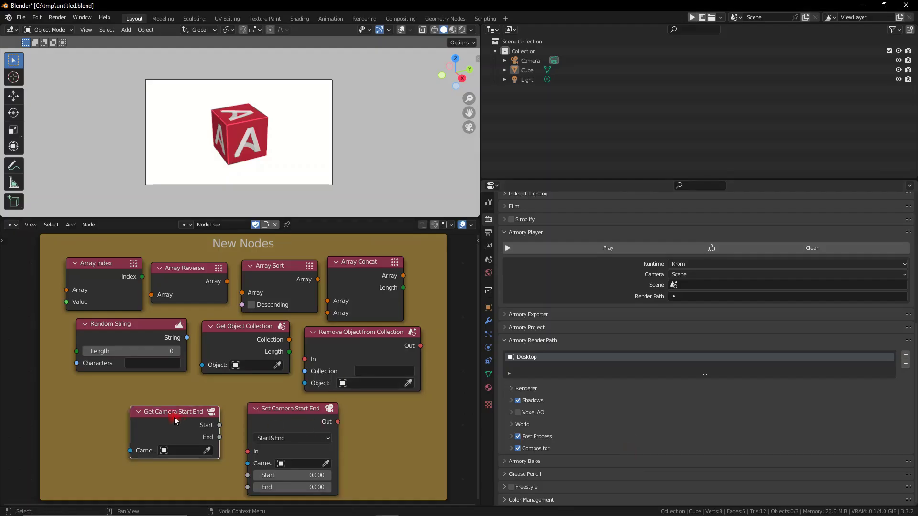
left_click(146, 332)
left_click(157, 351)
type("8")
key("Return")
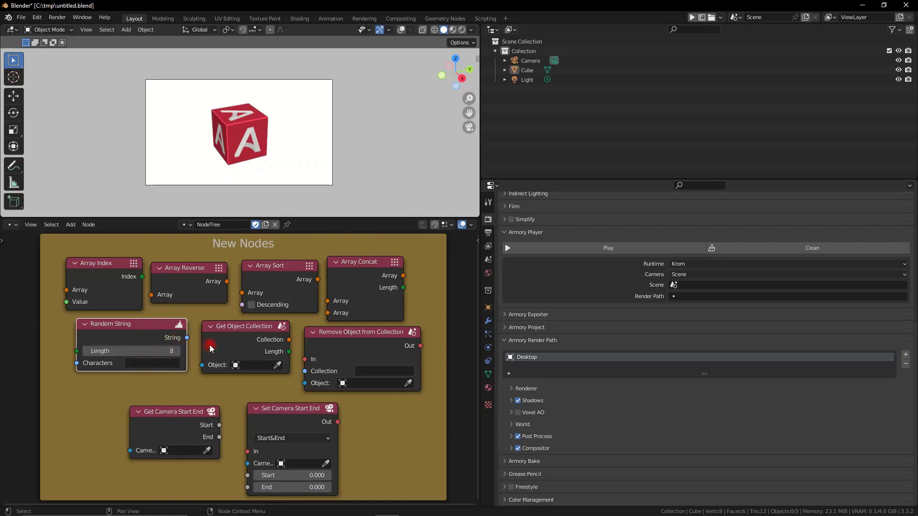
left_click(214, 362)
left_click(153, 363)
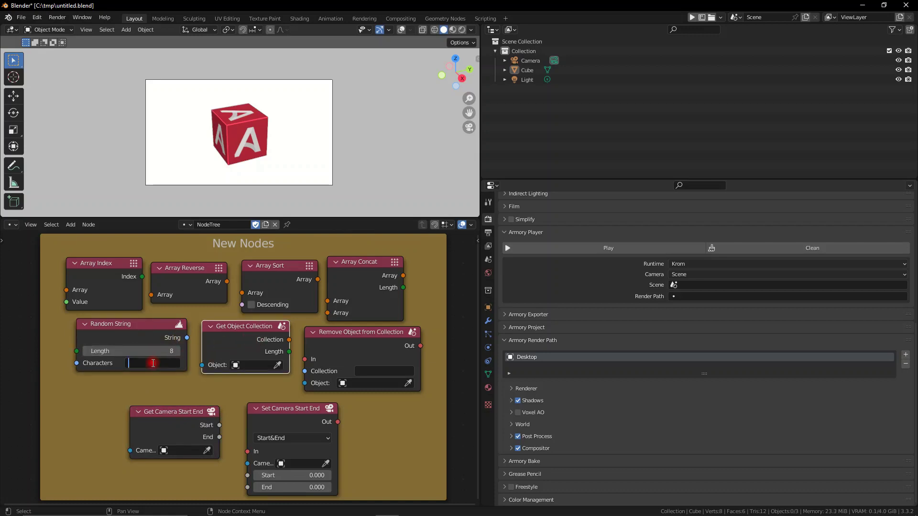
key("Return")
Assign Cube to the Get Object Collection node and move the cube into a new collection named Cube.
left_click(265, 366)
left_click(270, 380)
left_click(246, 130)
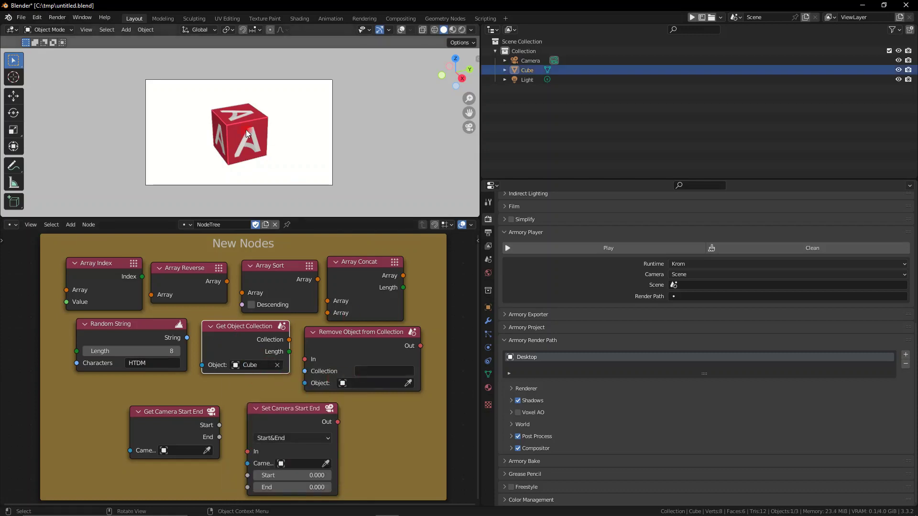
key("m")
left_click(245, 130)
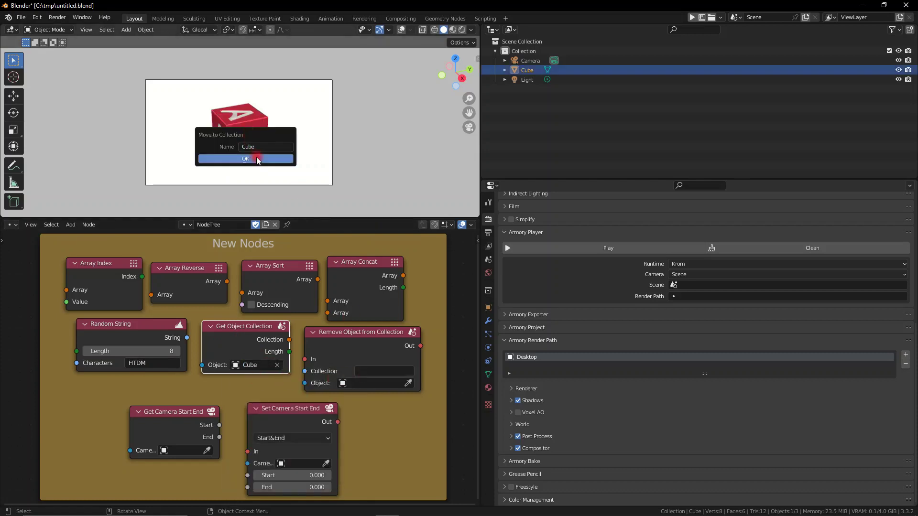
left_click(256, 158)
Enter Cube as the collection in the Remove Object from Collection node.
left_click(370, 373)
type("Cube")
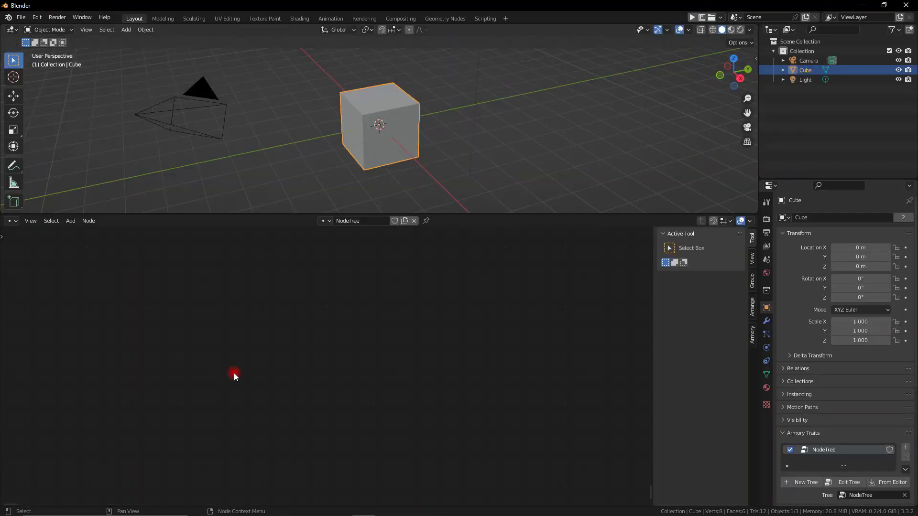
Add a Draw Camera node to the empty logic node tree.
key("shift+a")
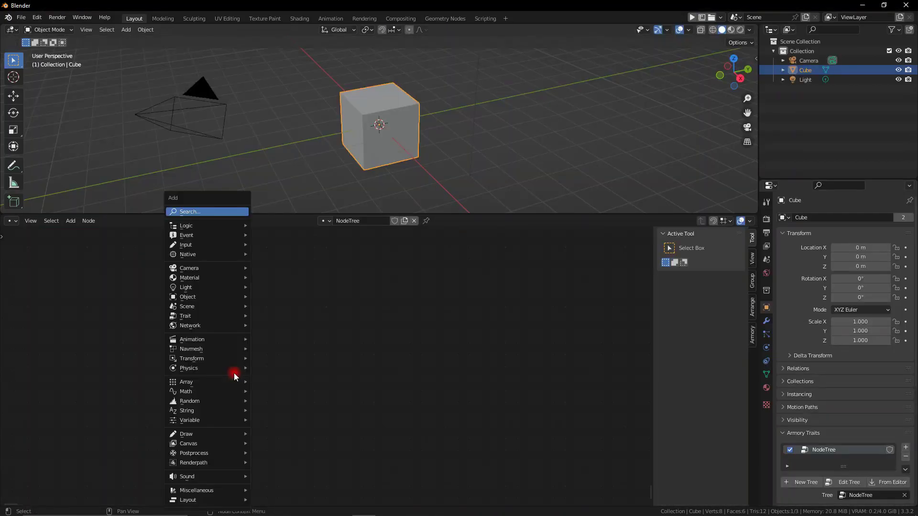
mouse_move(187, 437)
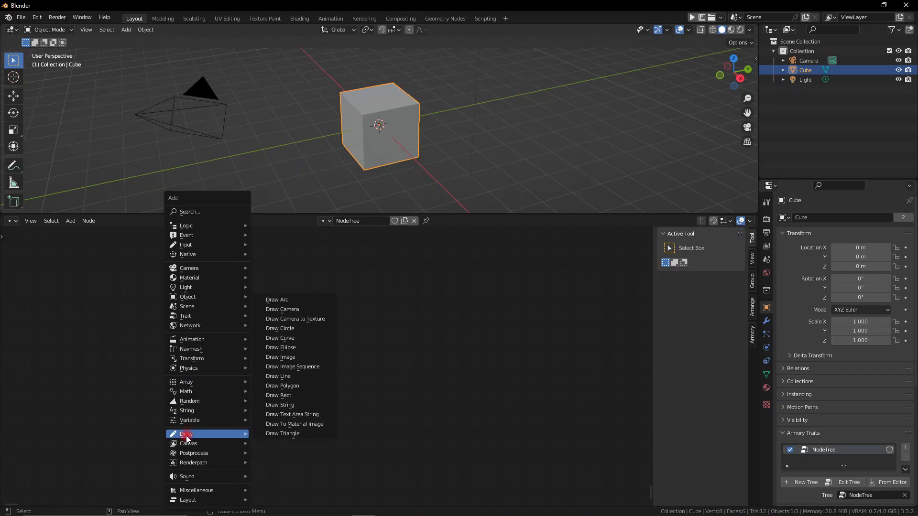
left_click(299, 311)
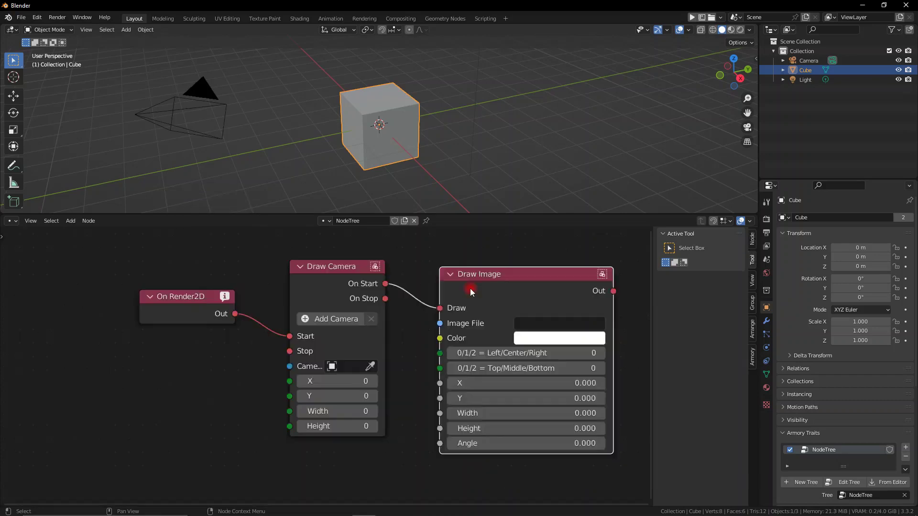
Set the Draw Camera node's width and height to 512.
left_click(382, 418)
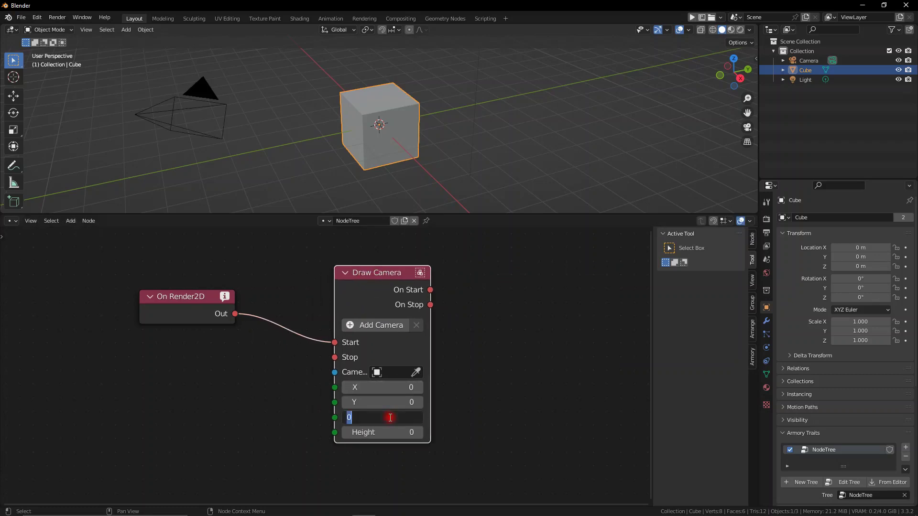
type("512")
key("Return")
left_click(386, 431)
type("512")
key("Return")
Add a Get Window Resolution node and place it below the On Render2D node.
key("shift+a")
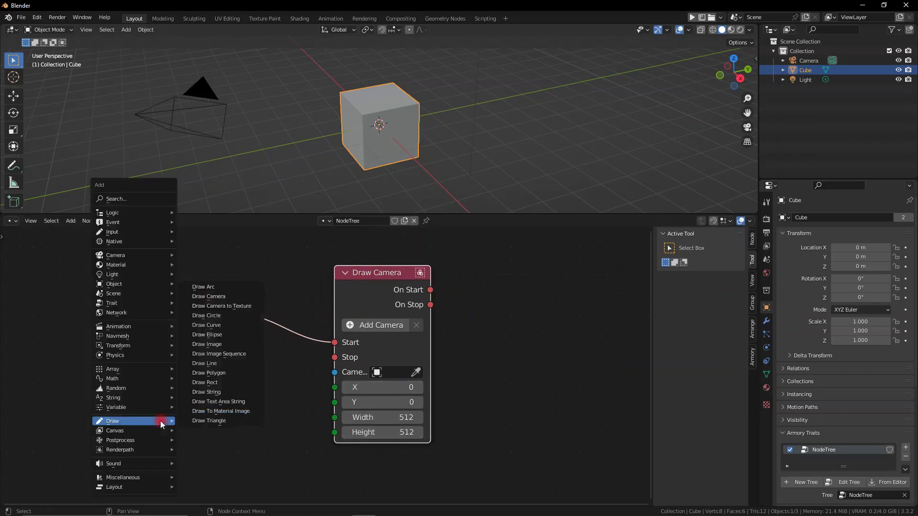
type("ge")
type("t wi")
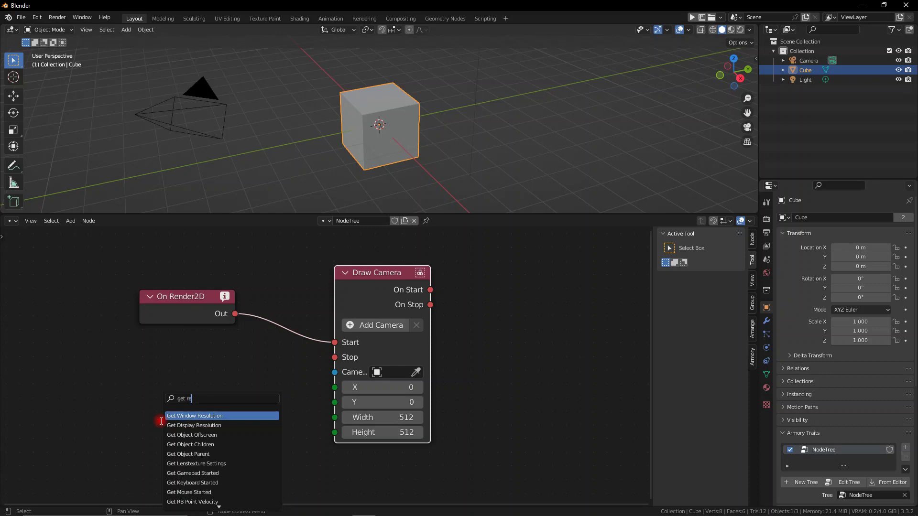
key("Return")
left_click(86, 401)
Add a Math node between Get Window Resolution and Draw Camera and set its operation to Divide.
key("shift+a")
type("mat")
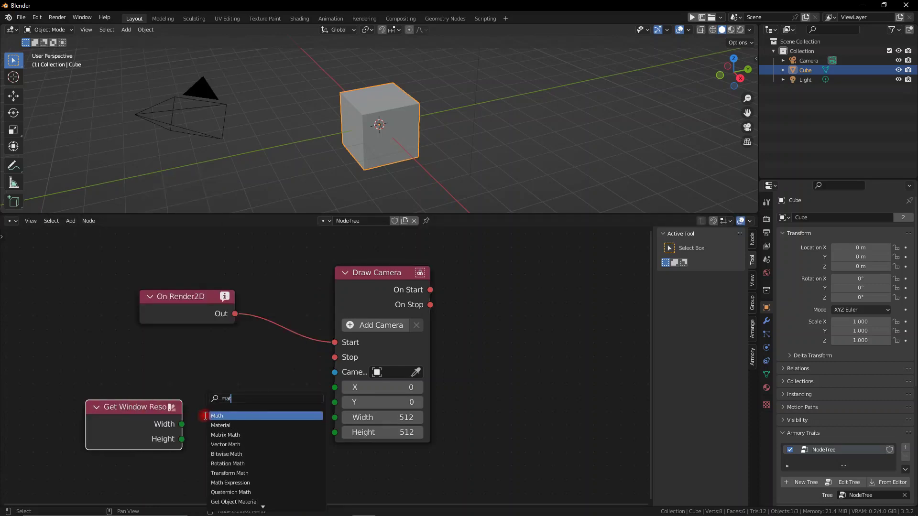
left_click(216, 415)
left_click(212, 364)
left_click(249, 431)
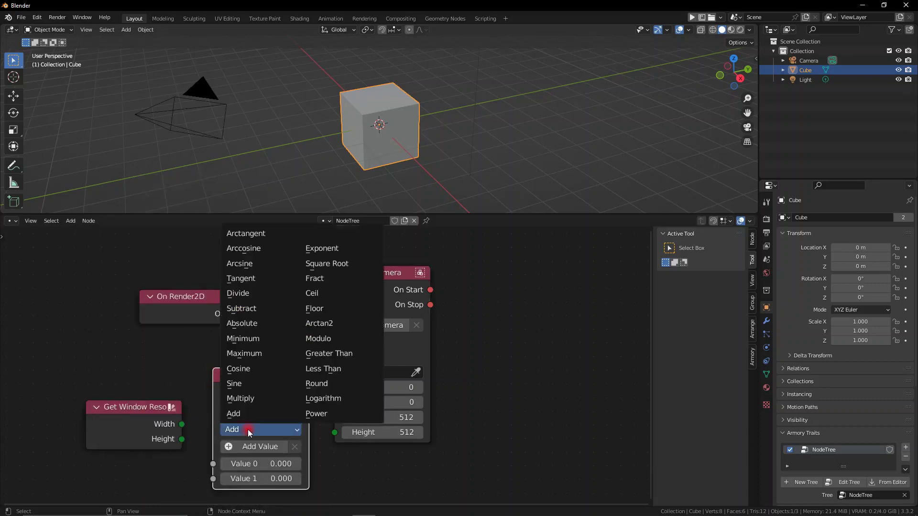
left_click(258, 293)
Connect the window resolution's Width to Value 0 of the Divide node and set Value 1 to 2.
left_click_drag(181, 424, 213, 463)
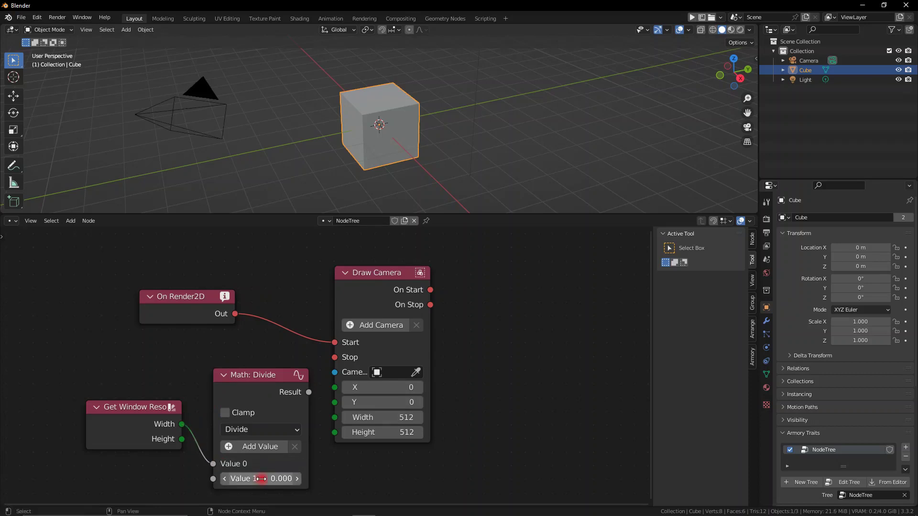
left_click(262, 479)
type("2")
key("Return")
Connect the Divide node's Result to the Draw Camera node's Width input.
scroll(286, 444, "down", 4)
middle_click_drag(297, 430, 357, 429)
left_click_drag(380, 384, 400, 403)
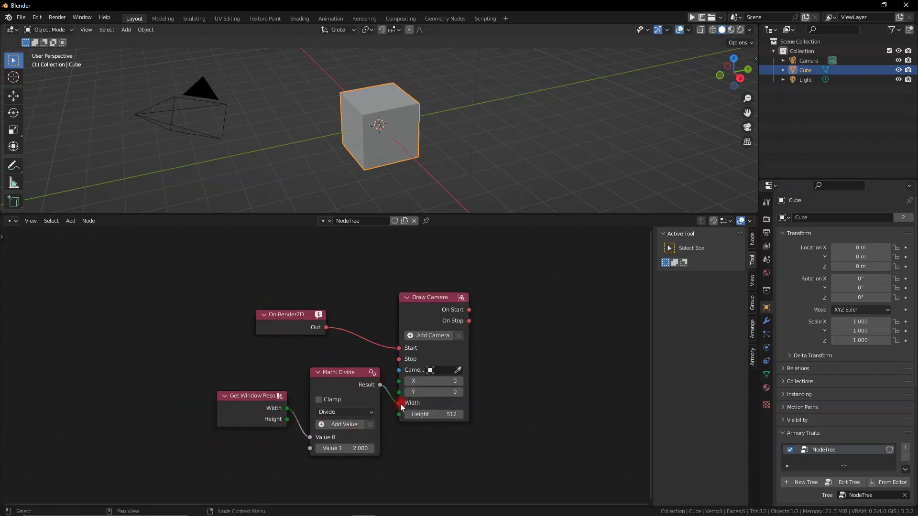
left_click_drag(358, 462, 284, 425)
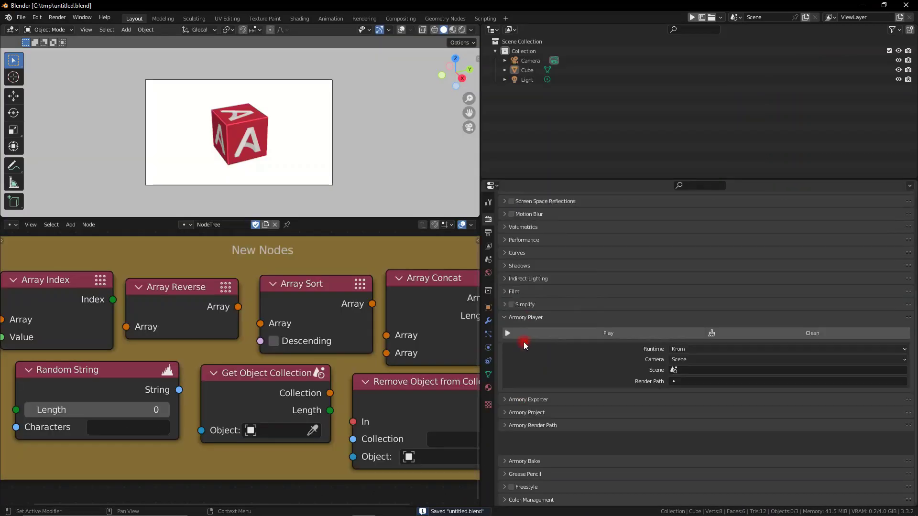
scroll(520, 341, "up", 1)
Enable the Distort effect in the Armory render path's Compositor settings and set its strength to 5.00.
left_click(529, 447)
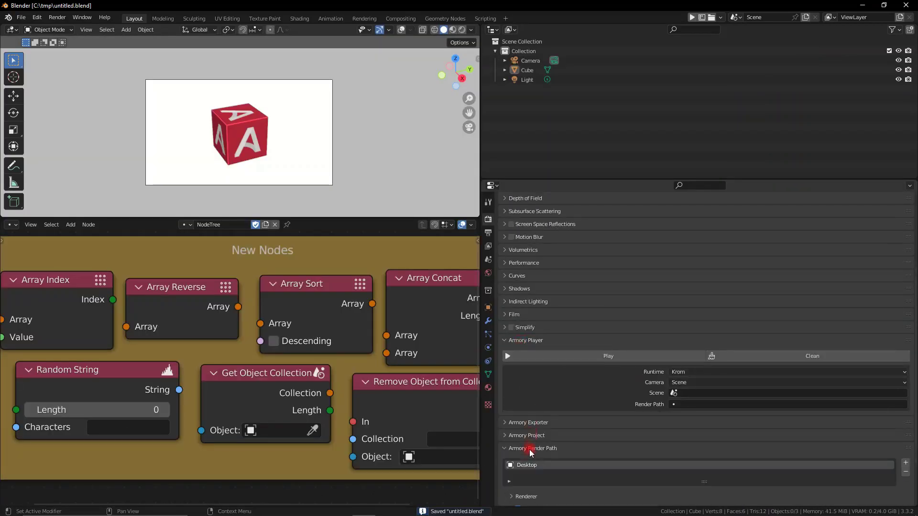
scroll(538, 446, "down", 2)
scroll(513, 438, "down", 3)
left_click(511, 448)
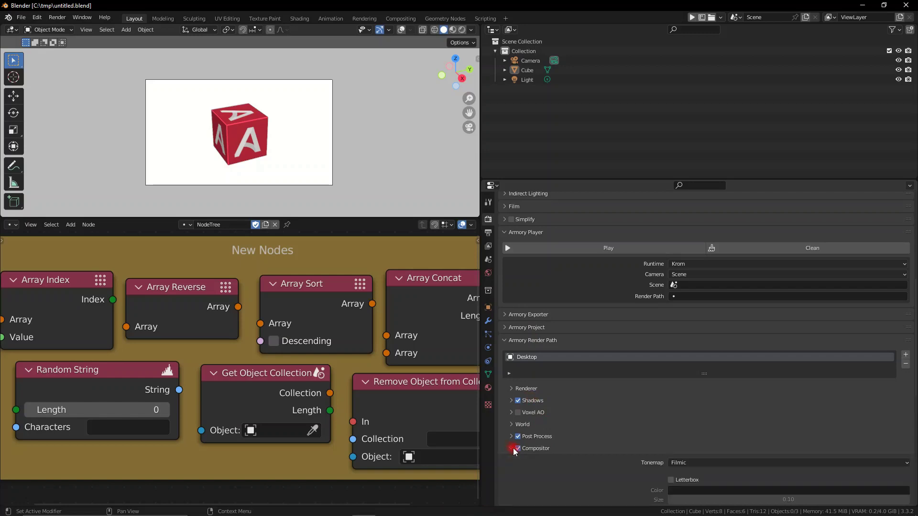
scroll(525, 435, "down", 7)
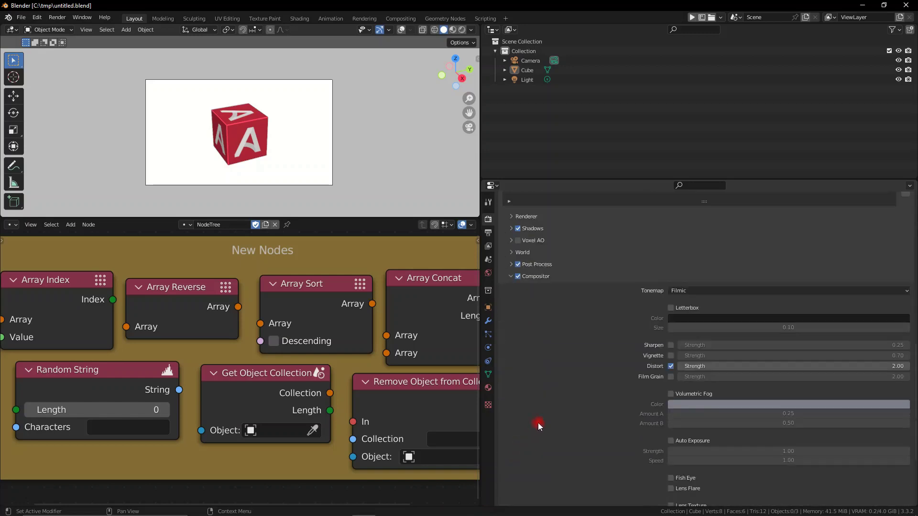
left_click(669, 366)
left_click(671, 367)
mouse_move(884, 368)
left_mouse_down()
mouse_move(911, 366)
mouse_move(881, 368)
left_mouse_up()
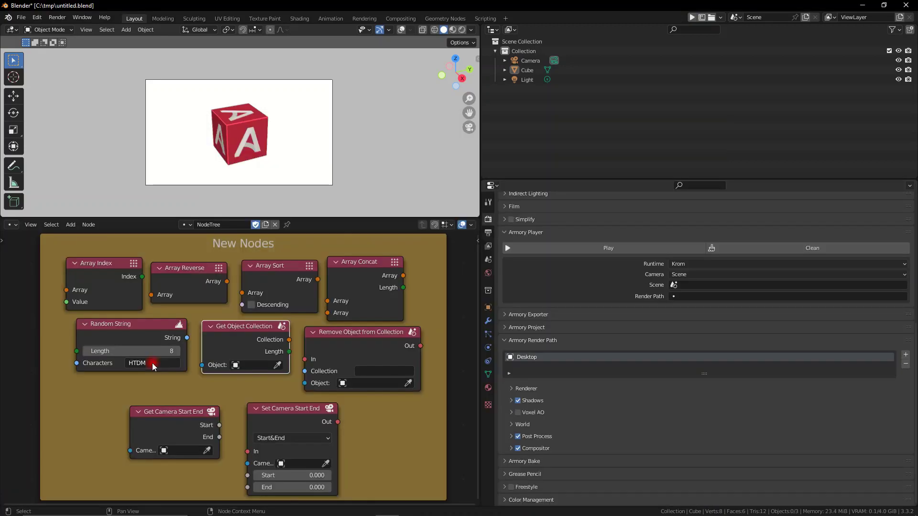
Assign the Cube as the object of the Get Object Collection node.
left_click(272, 364)
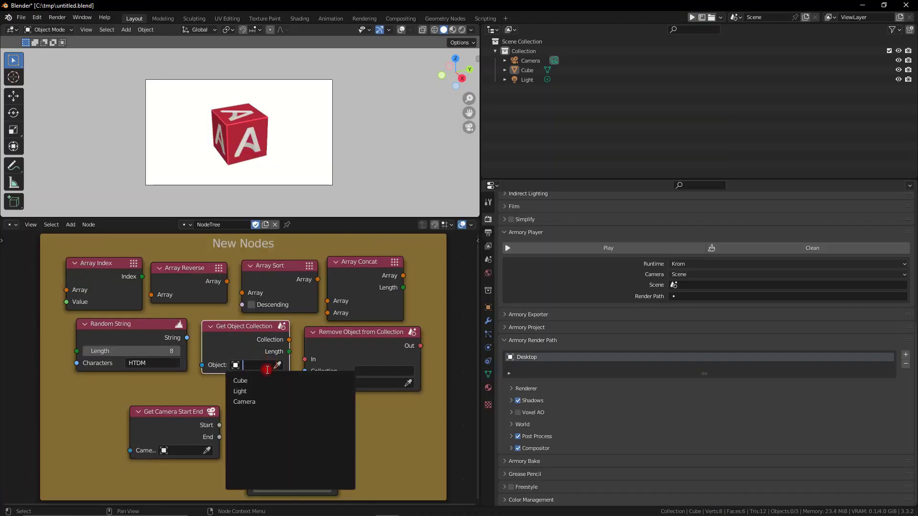
left_click(258, 380)
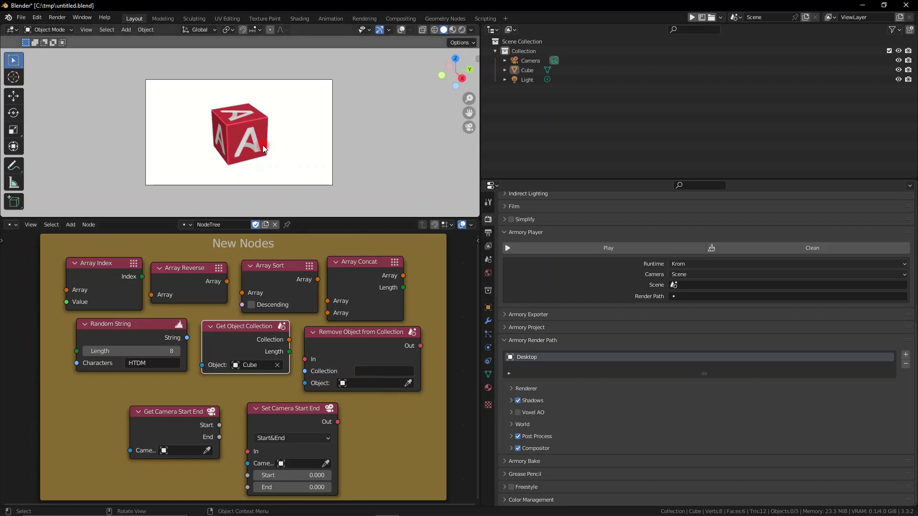
Move the cube in the viewport to a new collection named Cube.
left_click(246, 131)
key("m")
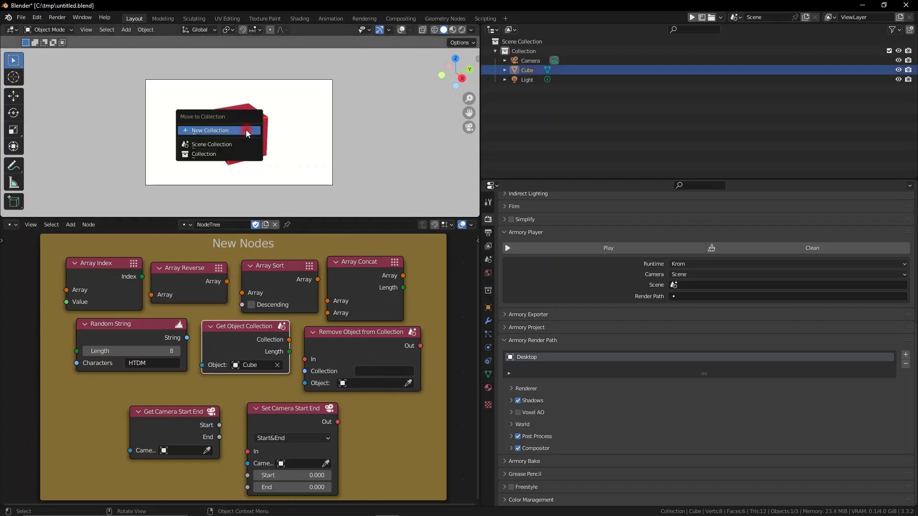
left_click(245, 130)
type("Cube")
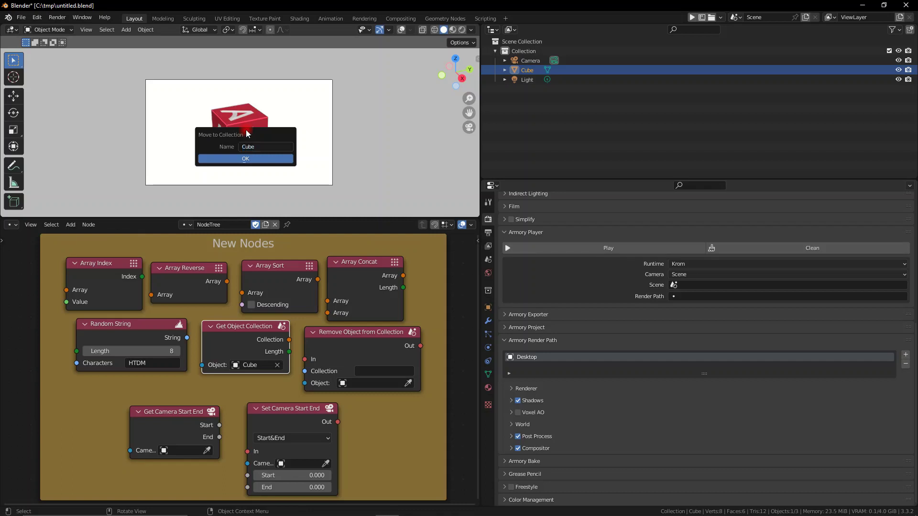
left_click(256, 158)
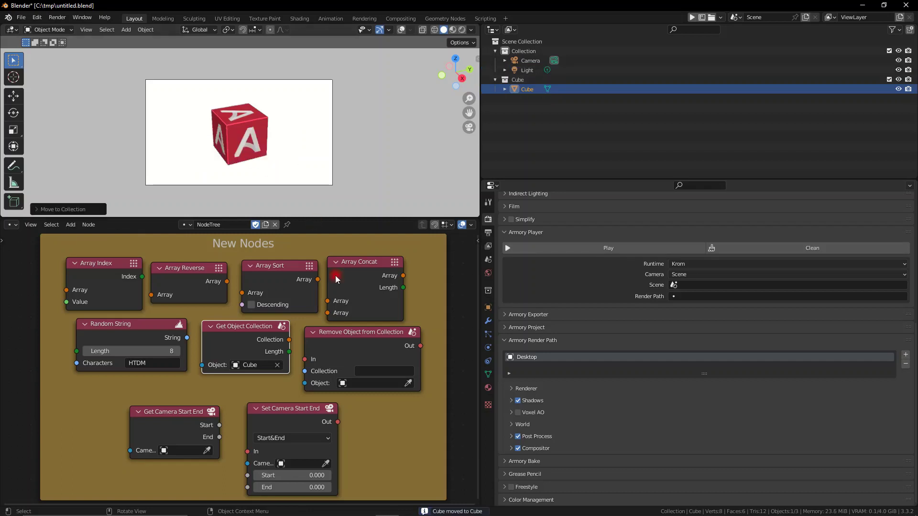
Set both the collection and the object of the Remove Object from Collection node to Cube.
left_click(370, 372)
type("Cube")
key("Return")
left_click(368, 383)
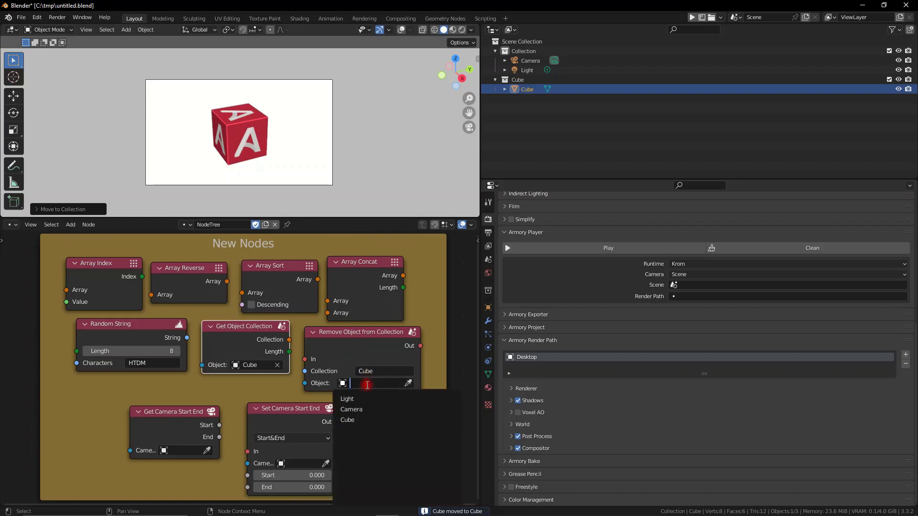
left_click(358, 420)
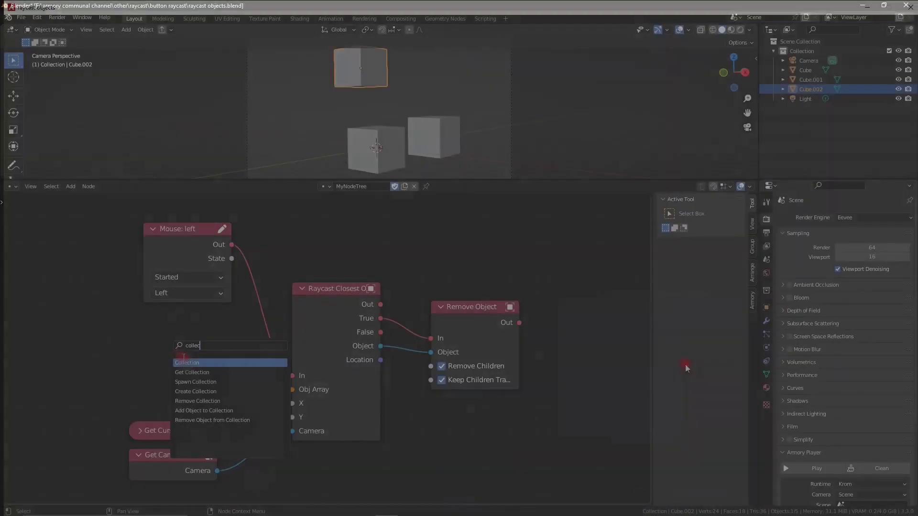
Place a Collection node below the Mouse node and connect its Array output to the raycast node's Obj Array input.
left_click(224, 364)
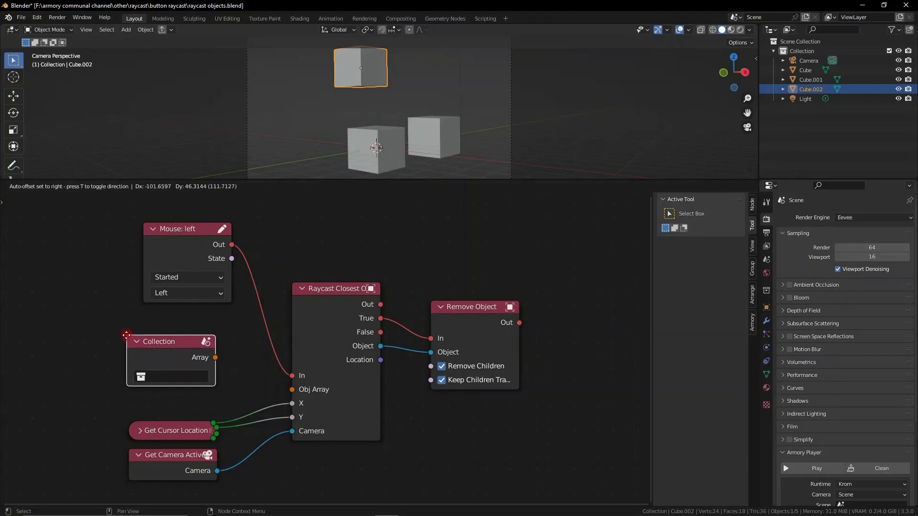
left_click(126, 335)
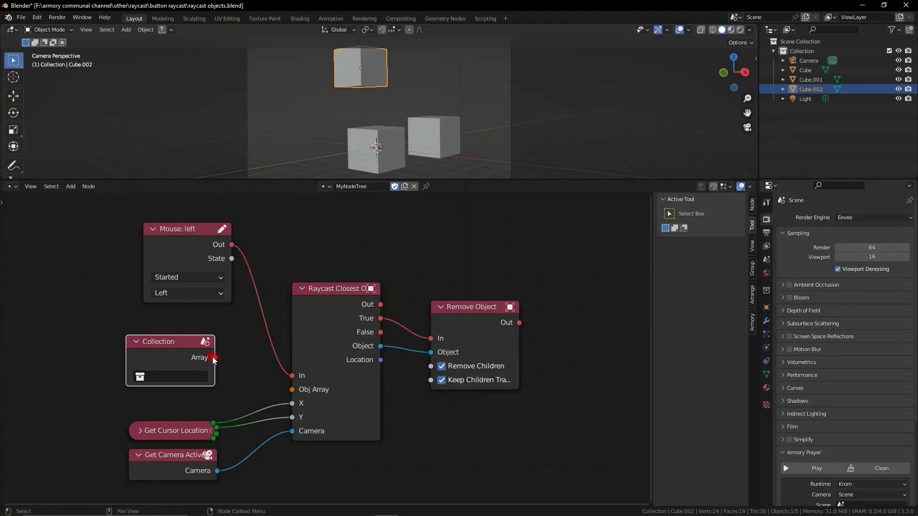
left_click_drag(214, 359, 292, 389)
Select all three cubes together in the viewport.
left_click(377, 150)
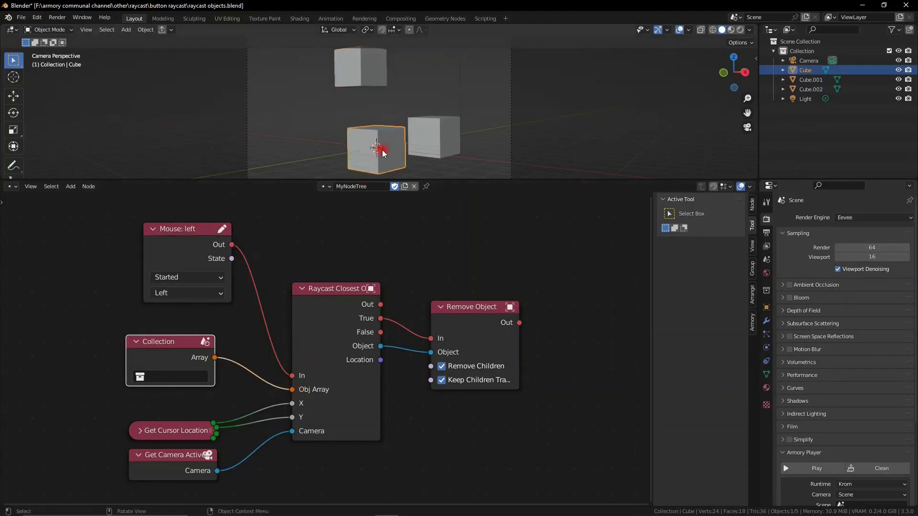
left_click(357, 81, "shift")
left_click(438, 143, "shift")
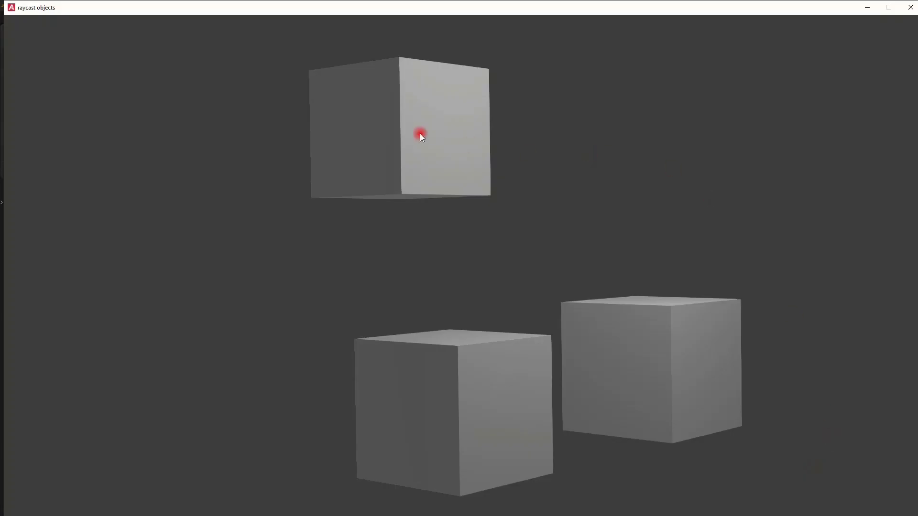
Test the raycast removal in the running player by picking the cubes.
left_click(421, 137)
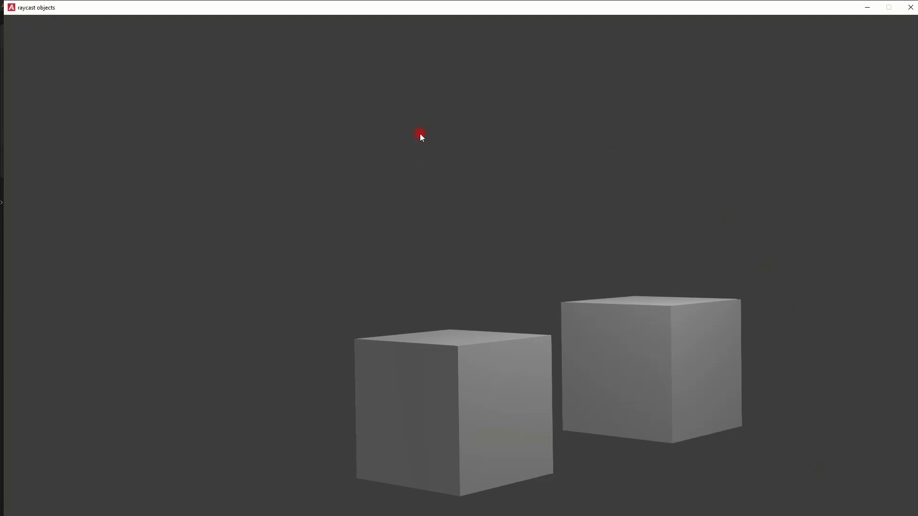
left_click(456, 385)
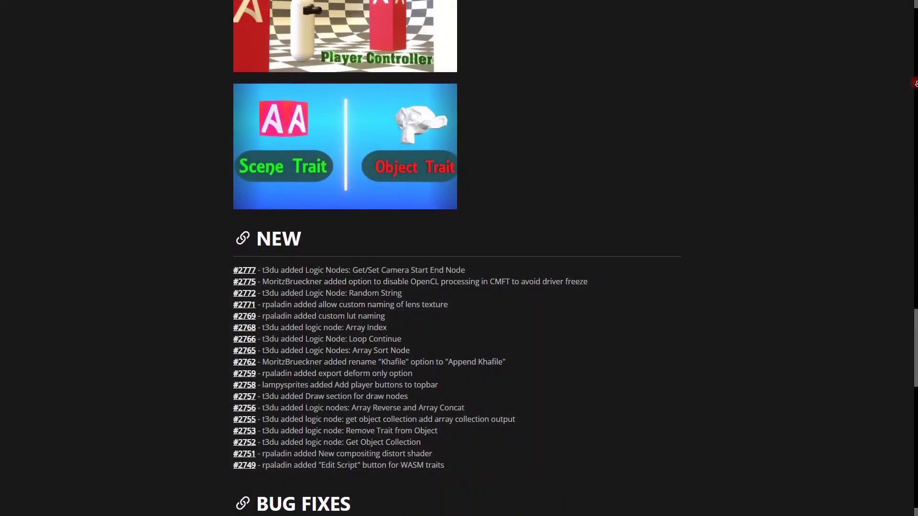
Read through the New and Bug Fixes lists in the Armory release notes.
scroll(457, 258, "down", 2)
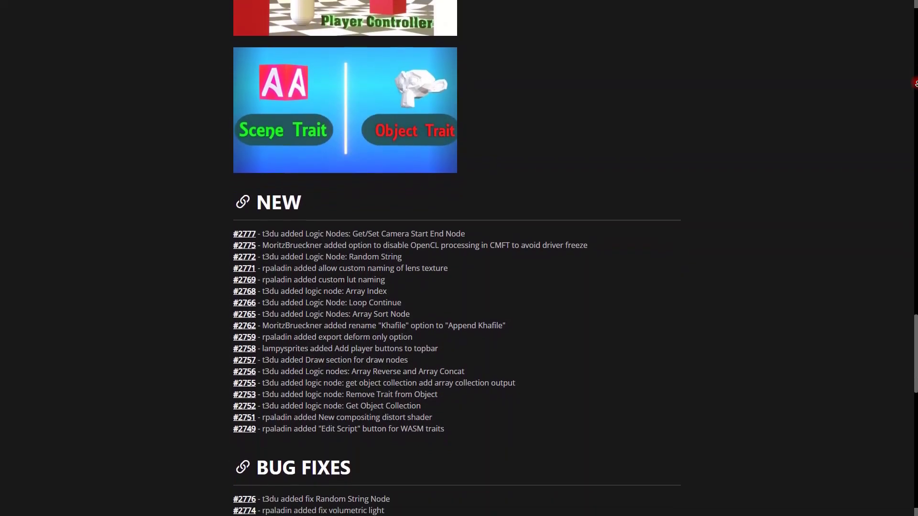
scroll(456, 258, "down", 2)
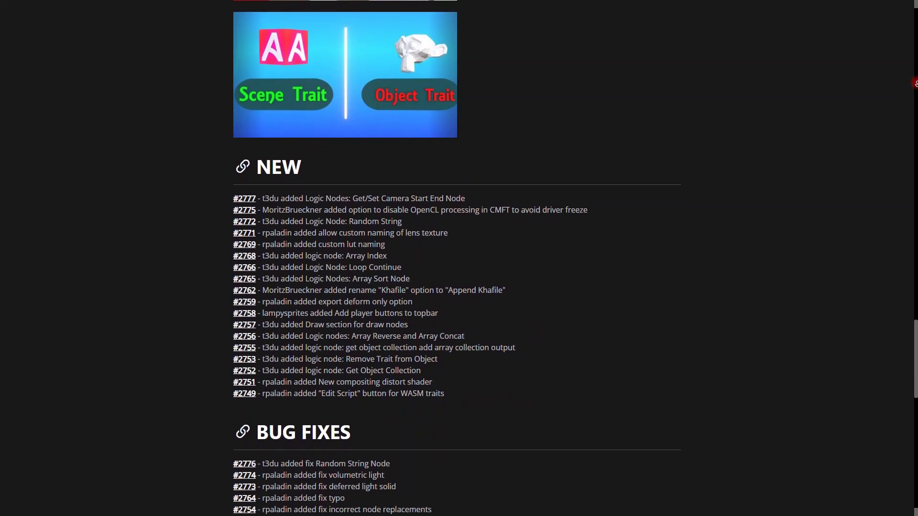
scroll(456, 258, "down", 2)
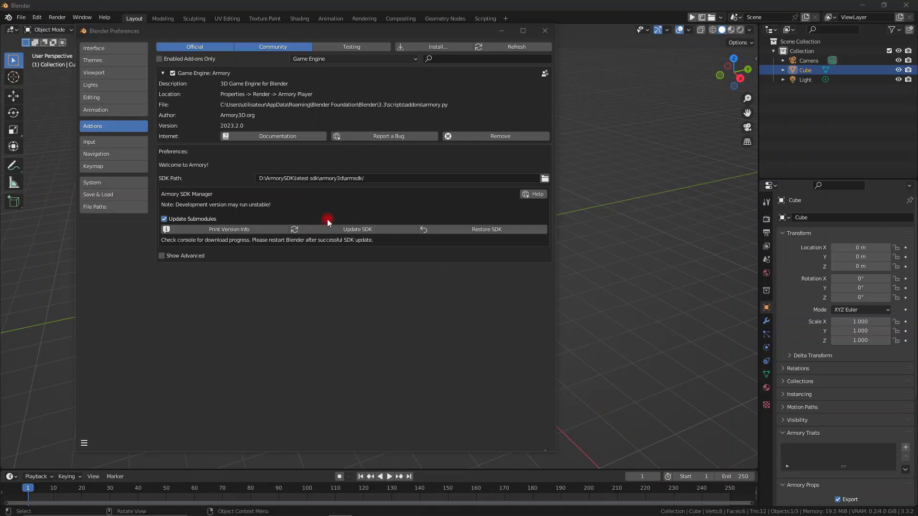
Show the Armory add-on's advanced preferences and toggle the CMFT: Use OpenCL option in the build preferences.
left_click_drag(200, 32, 188, 47)
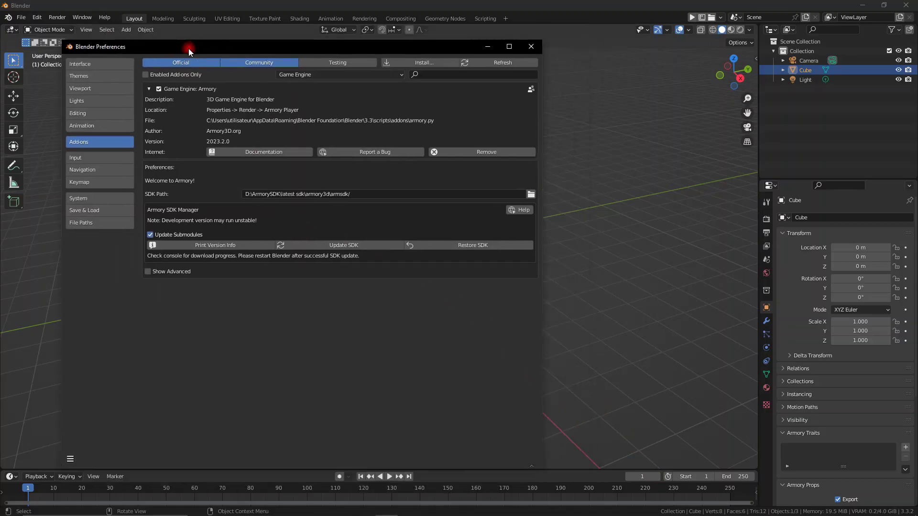
left_click(172, 272)
scroll(334, 313, "down", 1)
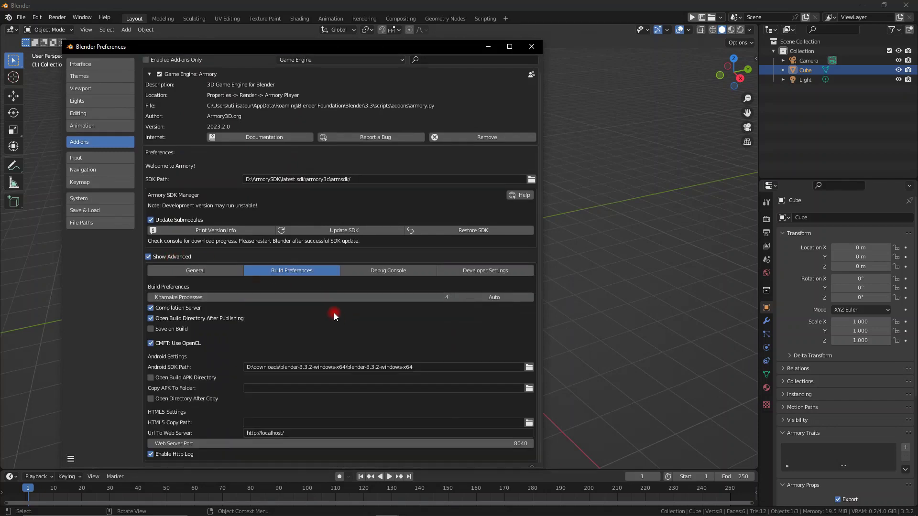
left_click(151, 343)
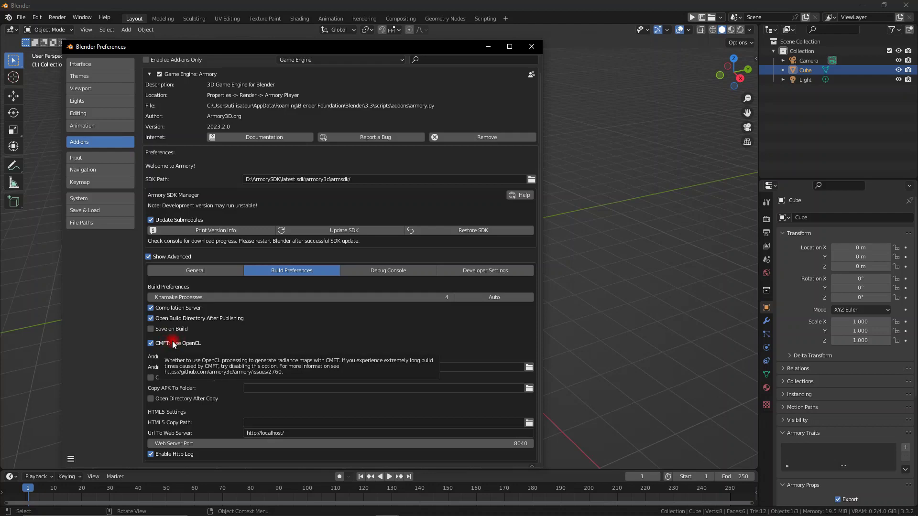
left_click(172, 343)
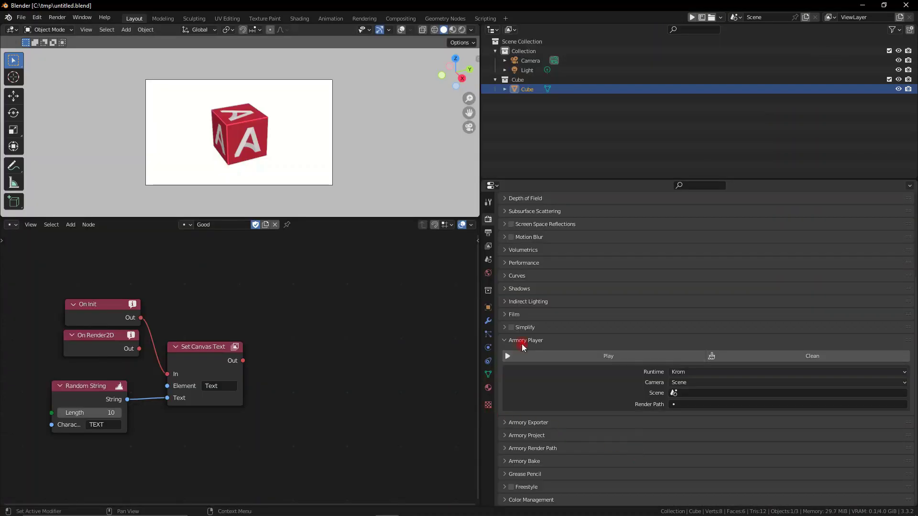
Expand the Armory render path and its Compositor settings to reach the texture options.
left_click(547, 447)
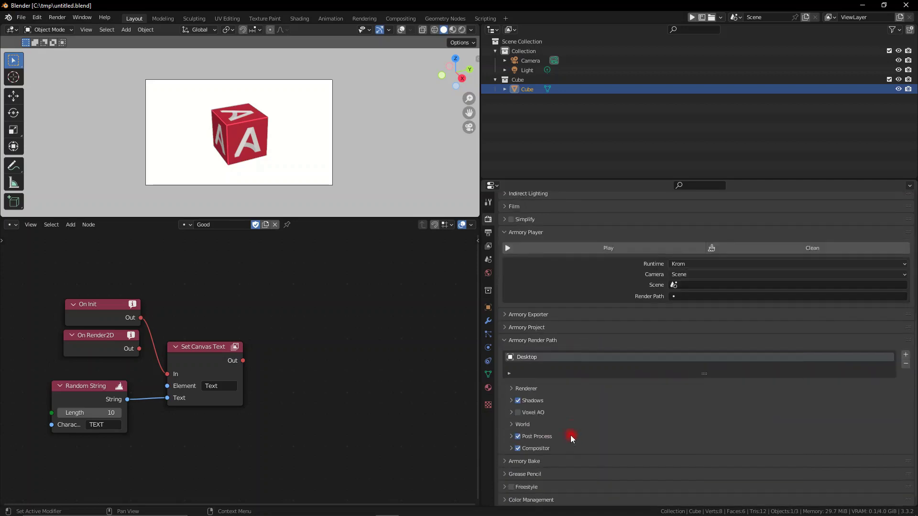
left_click(512, 448)
scroll(516, 442, "down", 10)
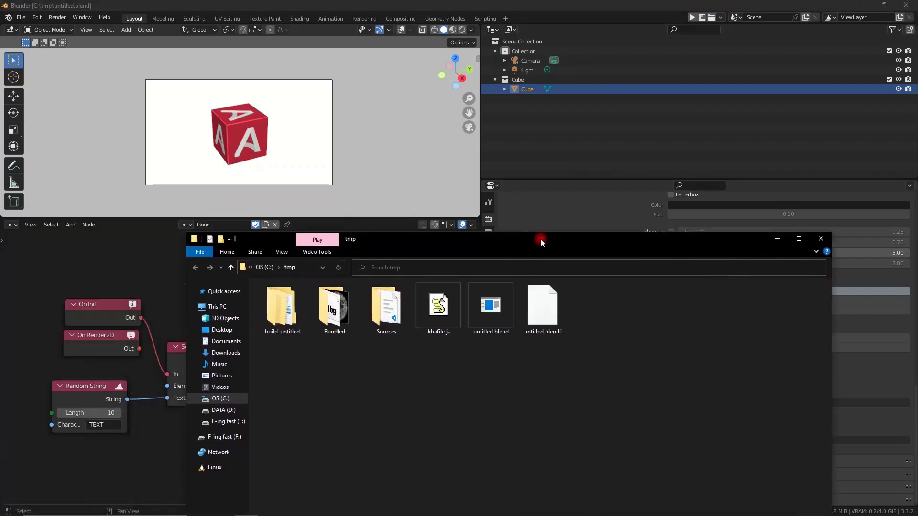
In File Explorer, open the tmp project's Bundled folder, examine the canvas folder, bold.ttf and eye.png, and close the window.
left_click_drag(540, 239, 515, 159)
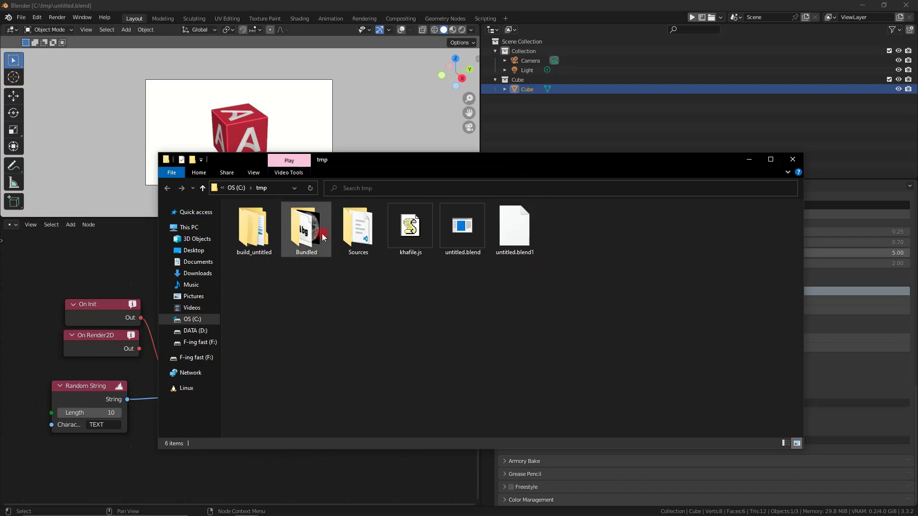
left_click_drag(557, 311, 257, 217)
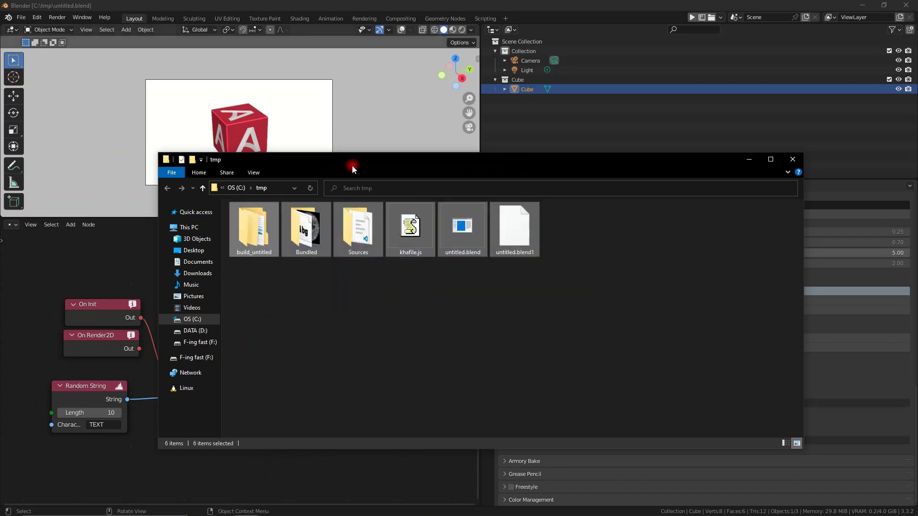
double_click(311, 229)
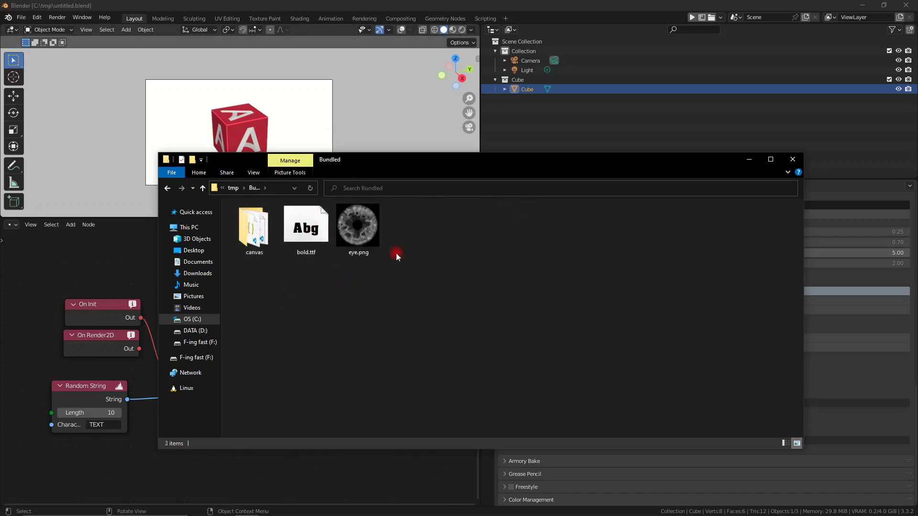
left_click(343, 224)
left_click(291, 241)
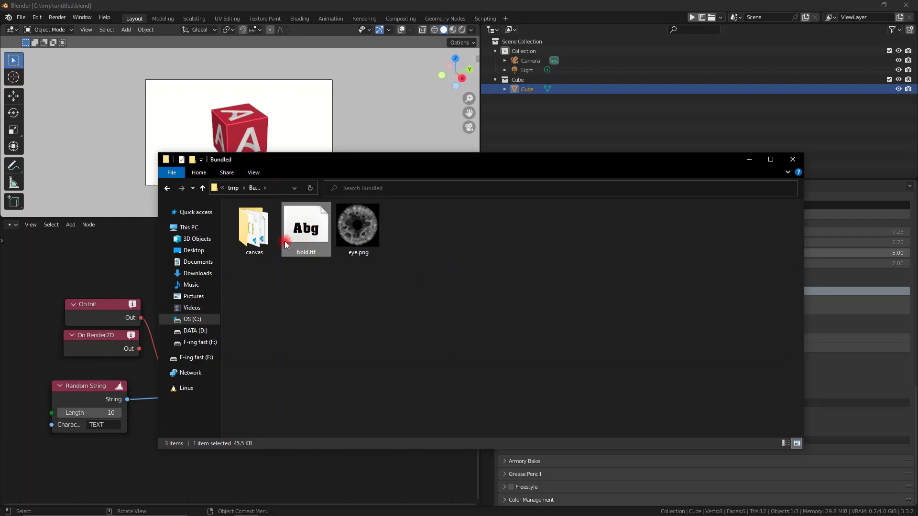
left_click(254, 232)
left_click_drag(254, 288, 240, 224)
left_click_drag(325, 286, 299, 230)
left_click_drag(379, 281, 347, 224)
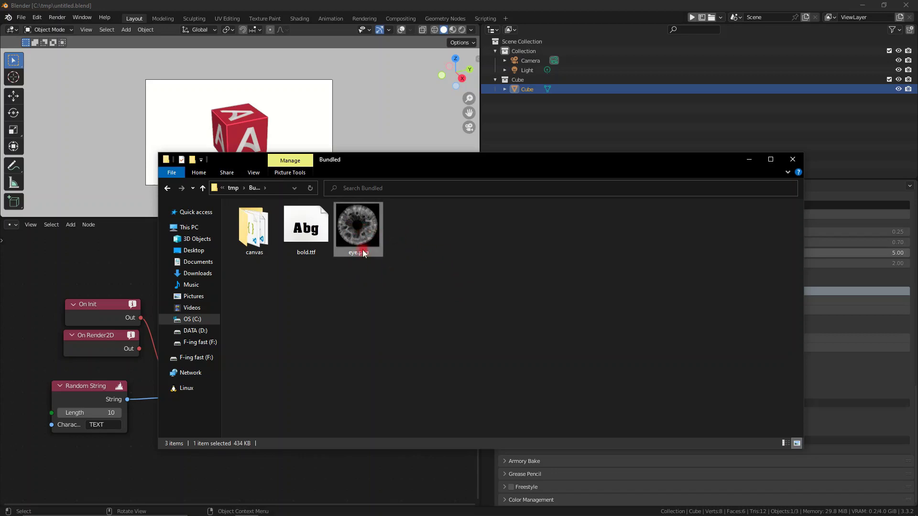
left_click(783, 164)
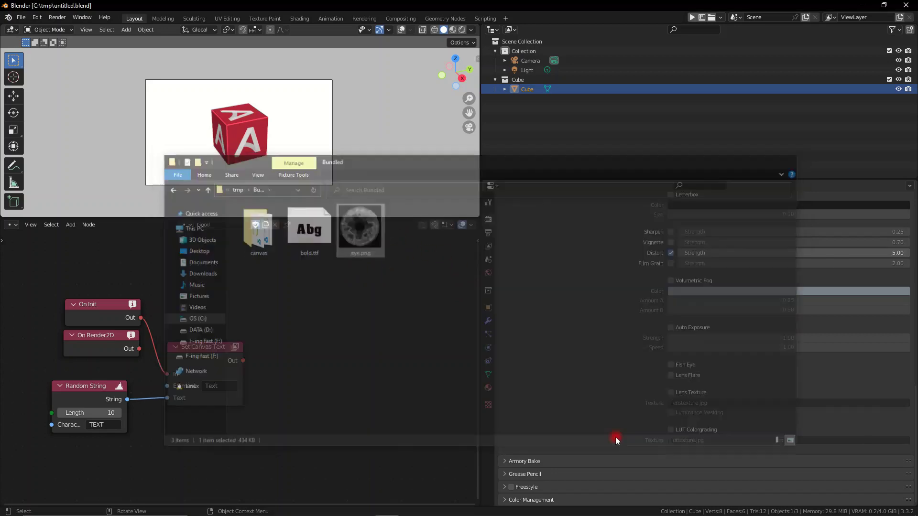
Enable Lens Texture in the compositor settings and set its texture to eye.png.
left_click(671, 393)
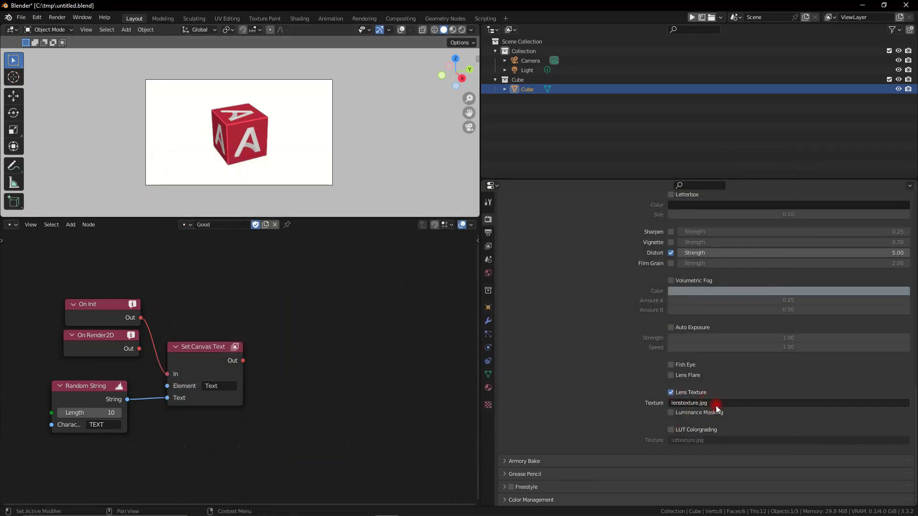
left_click(716, 404)
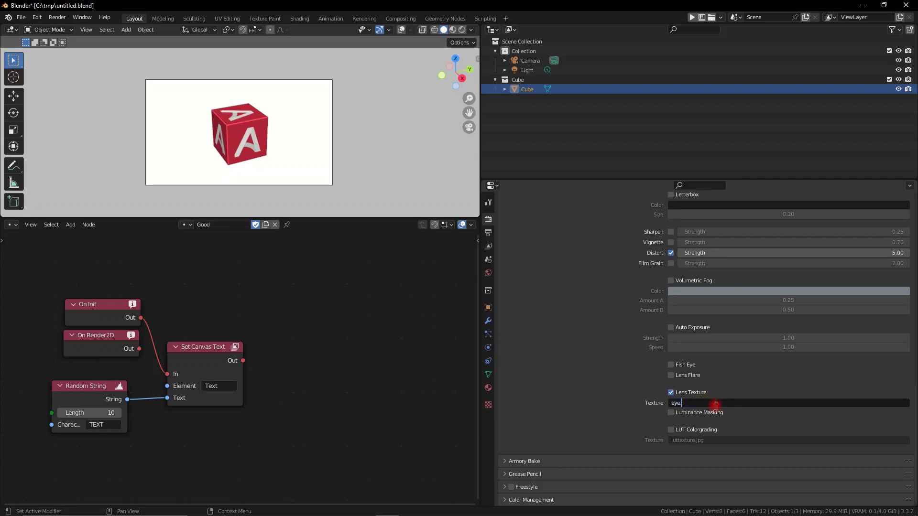
type("eye.png")
key("Return")
Play the scene in the Armory player to check the lens texture.
scroll(707, 387, "up", 10)
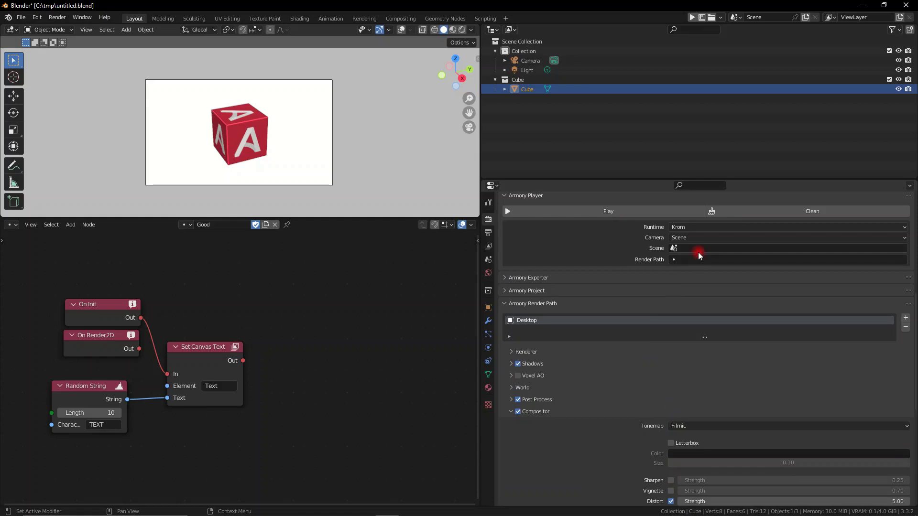
left_click(681, 213)
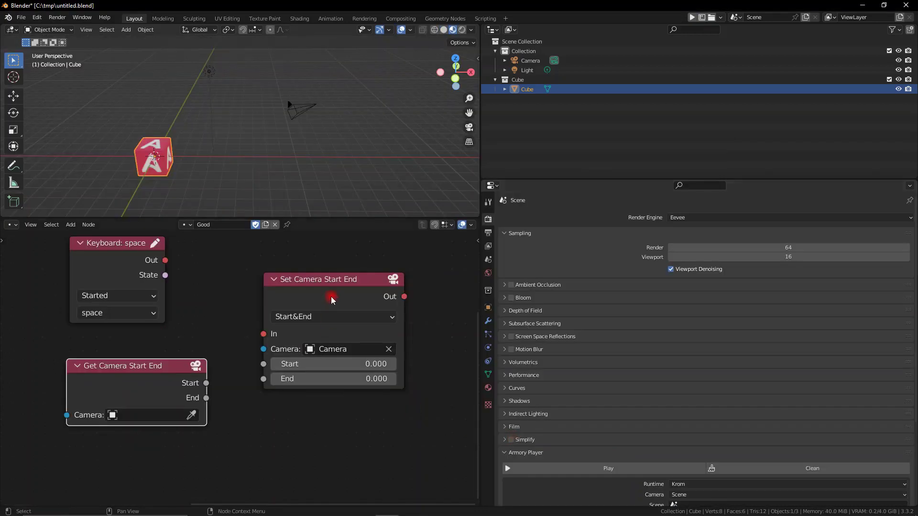
Arrange the Set Camera Start End and Get Camera Start End nodes side by side below the Keyboard node's level.
left_click_drag(333, 300, 328, 365)
middle_click_drag(327, 362, 343, 342)
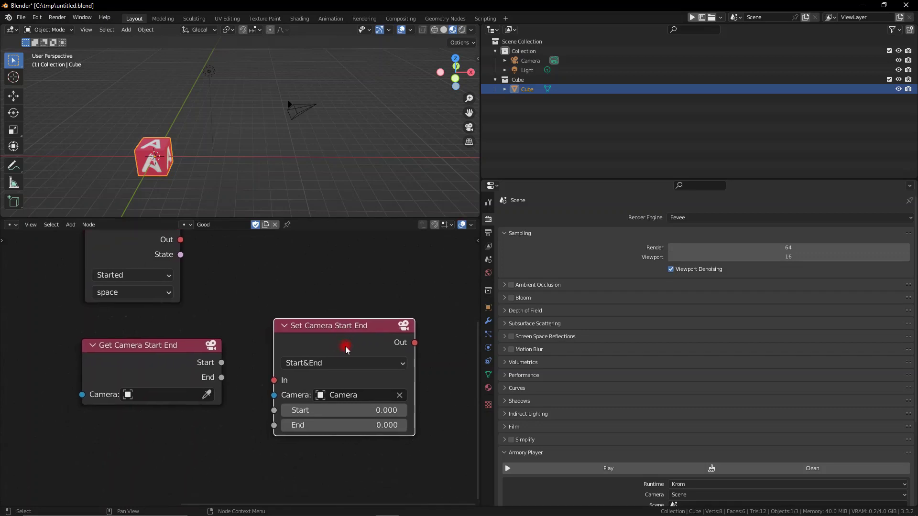
left_click_drag(345, 339, 348, 281)
left_click(173, 358)
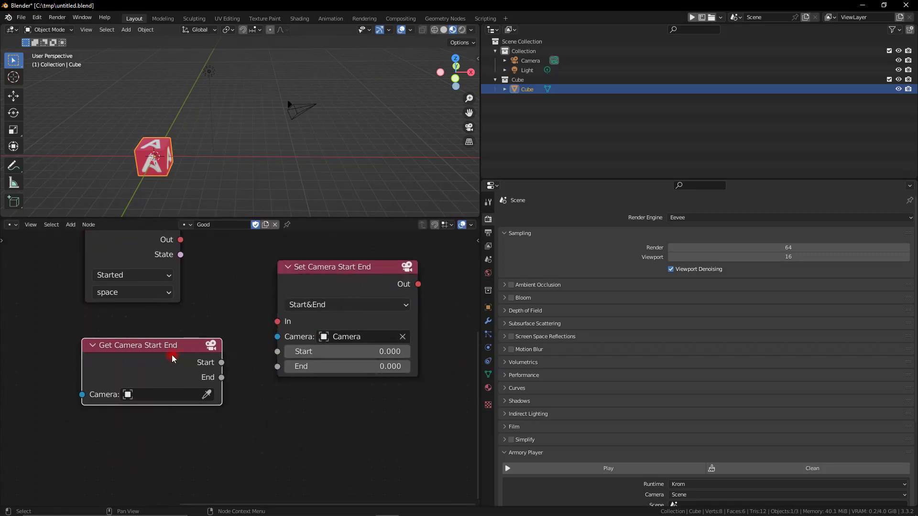
middle_click_drag(195, 374, 169, 401)
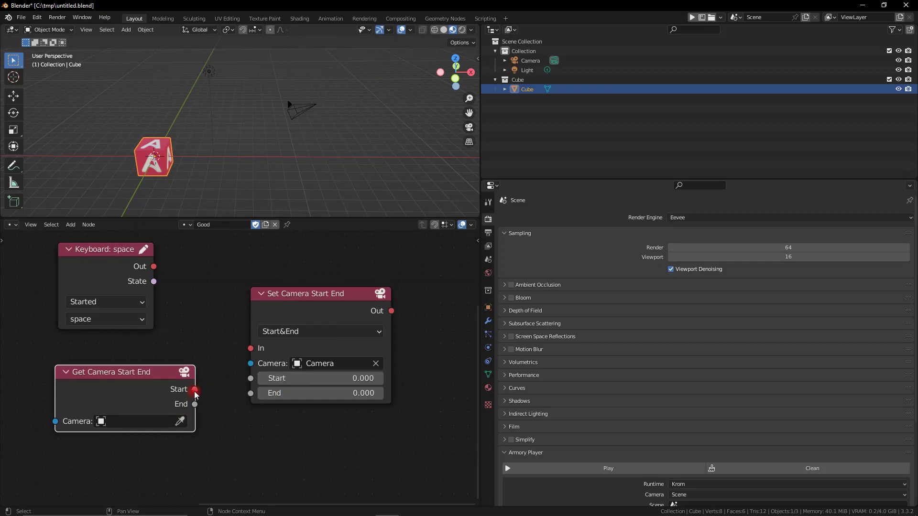
left_click_drag(164, 387, 149, 392)
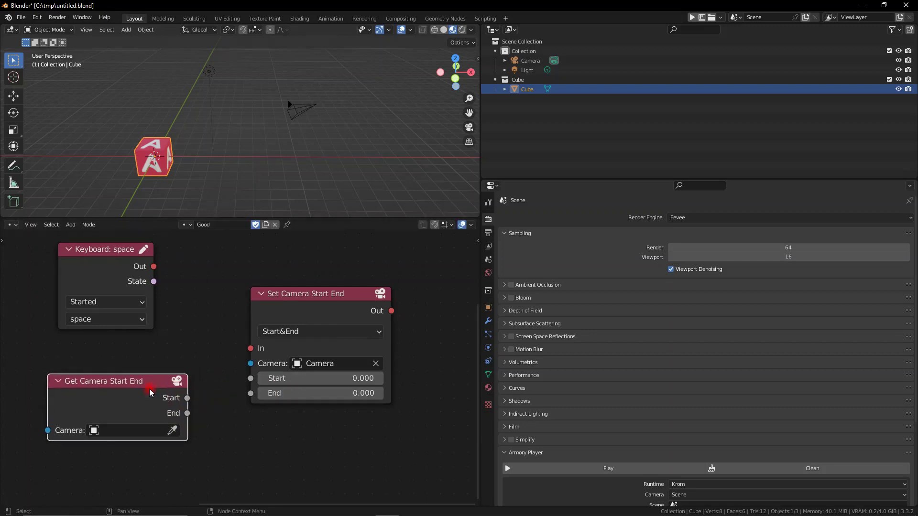
Set End to 500 in the Set Camera Start End node and show the scene camera's lens and clipping settings.
left_click(313, 106)
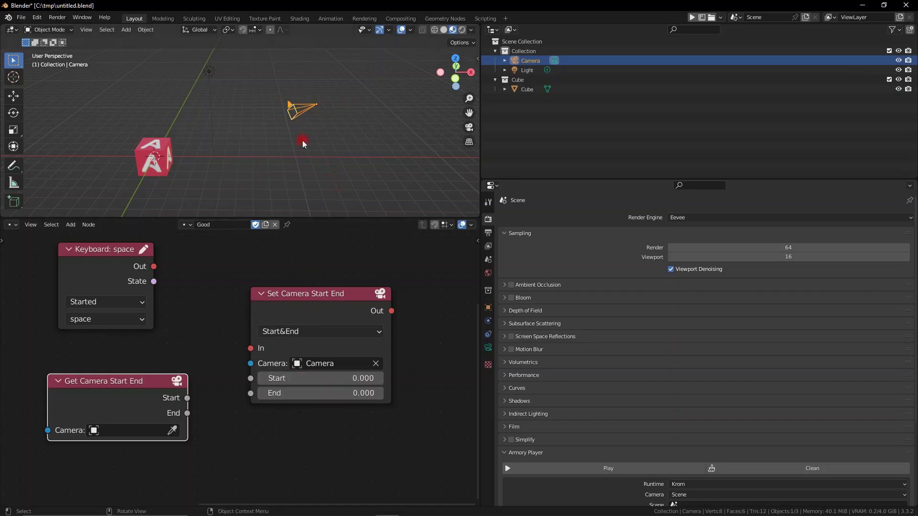
middle_click_drag(302, 139, 409, 228)
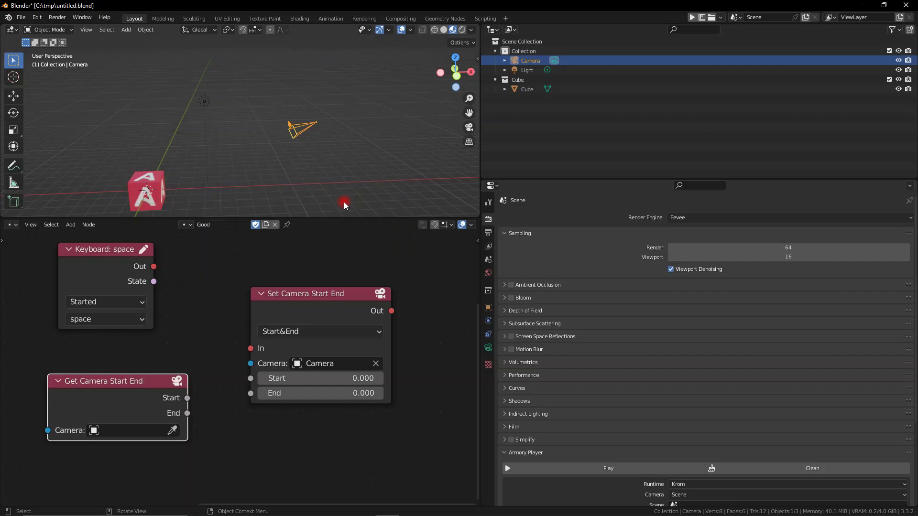
left_click_drag(311, 303, 320, 323)
left_click(339, 355)
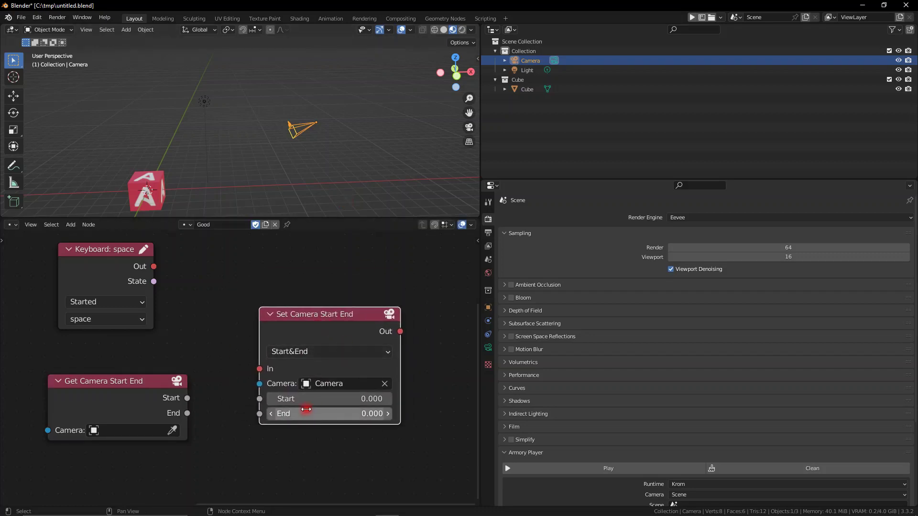
left_click(291, 413)
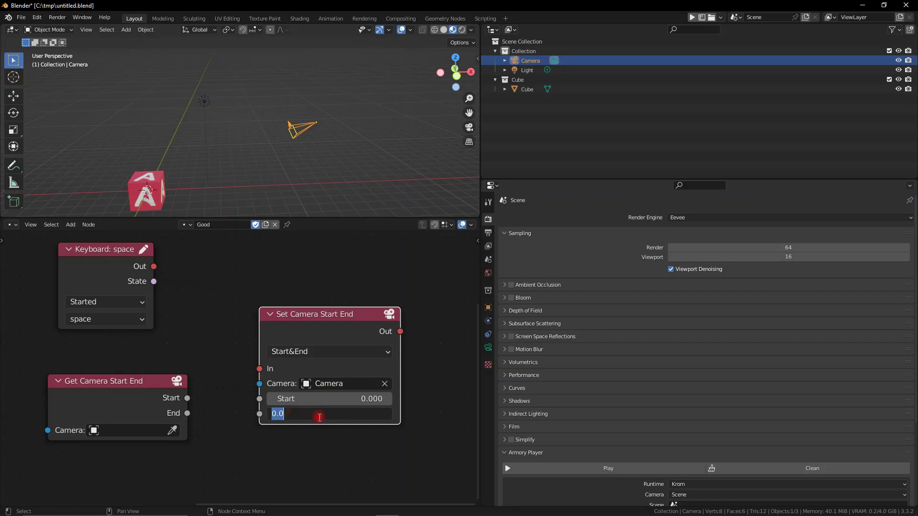
key("Return")
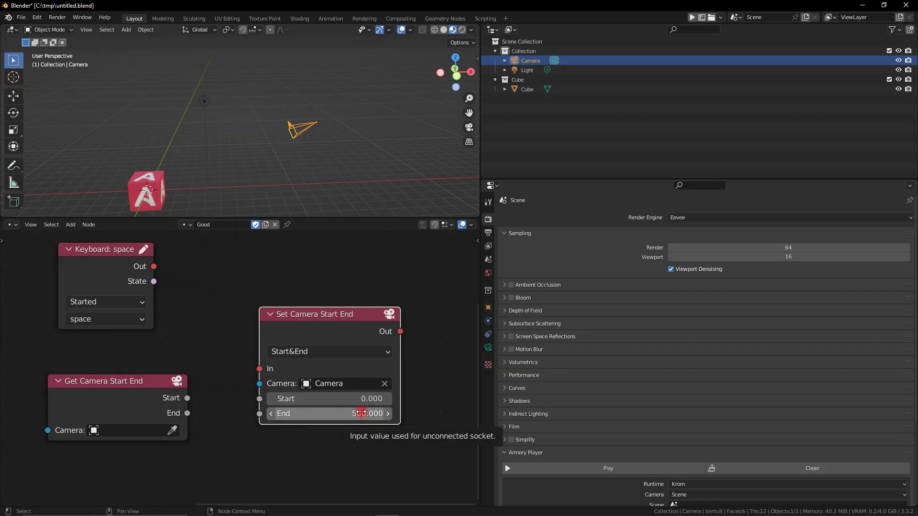
left_click(488, 347)
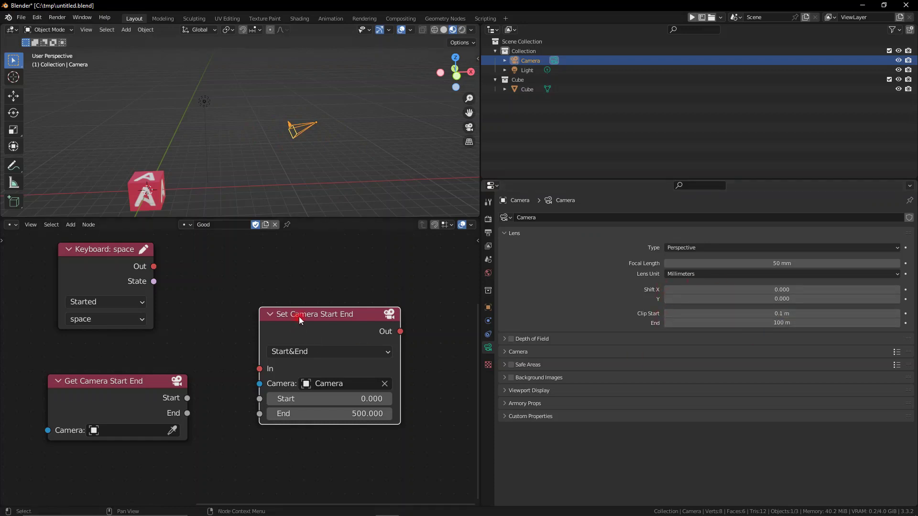
left_click_drag(299, 319, 319, 344)
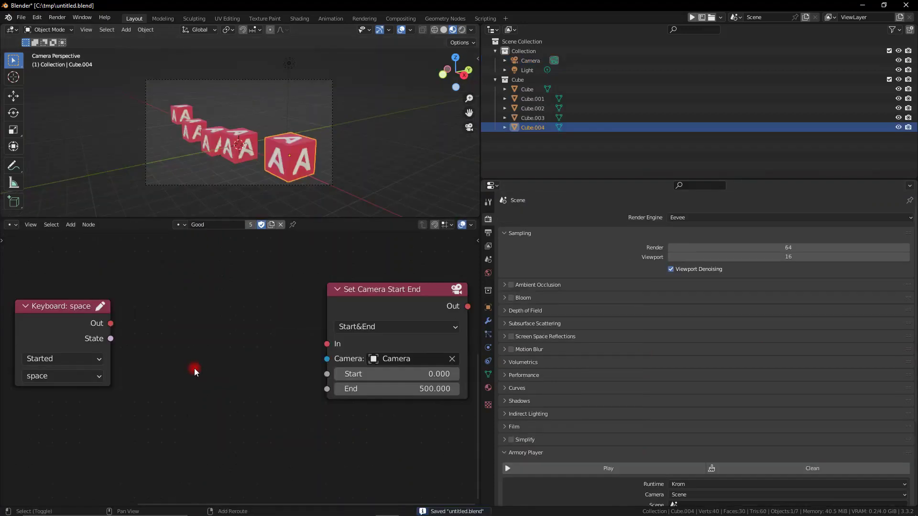
Add a Tween Float node between the existing nodes and link the Keyboard node's Out to its Start input.
key("shift+a")
type("tween flo")
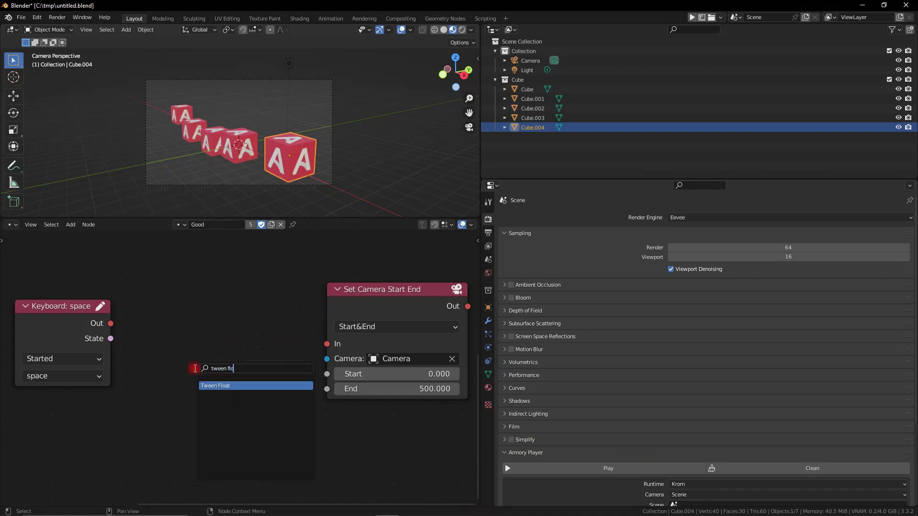
key("Return")
left_click(176, 286)
left_click_drag(110, 323, 174, 396)
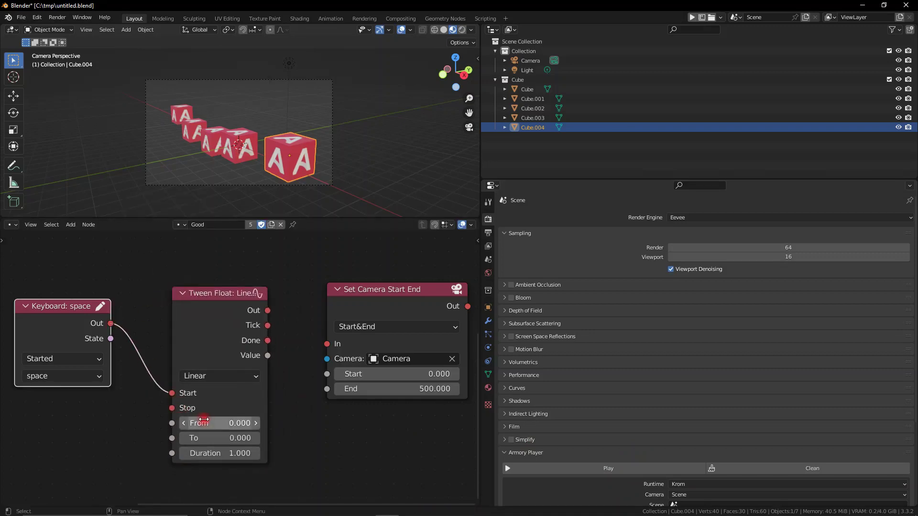
Set Tween Float's To to 20 and Duration to 5, and link its Tick and Value to Set Camera Start End's In and Start.
left_click(217, 441)
type("20")
key("Return")
type("5")
key("Return")
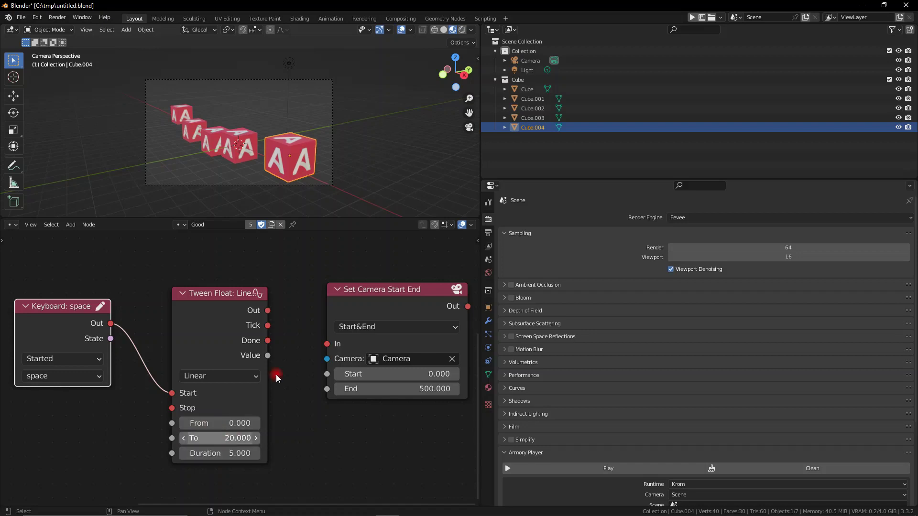
left_click_drag(268, 325, 327, 374)
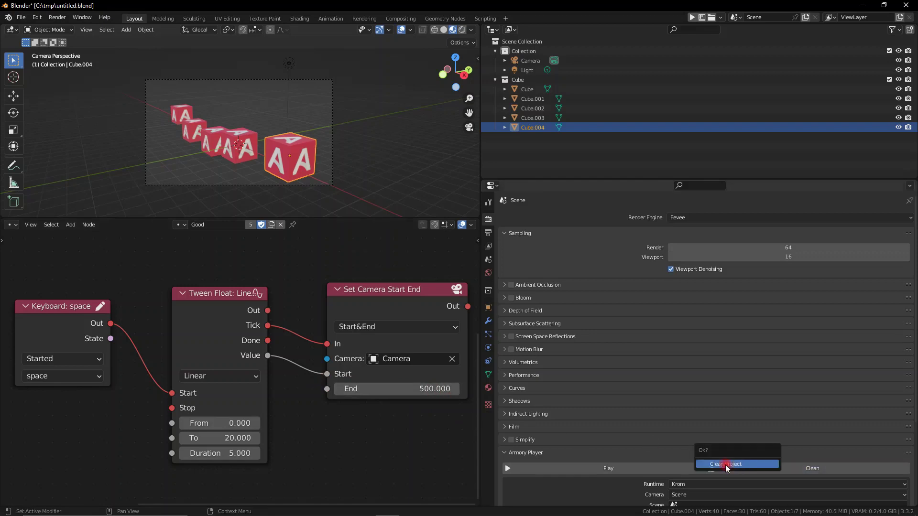
Clean the Armory project, then test the animated camera start in the player and close its window.
left_click(726, 464)
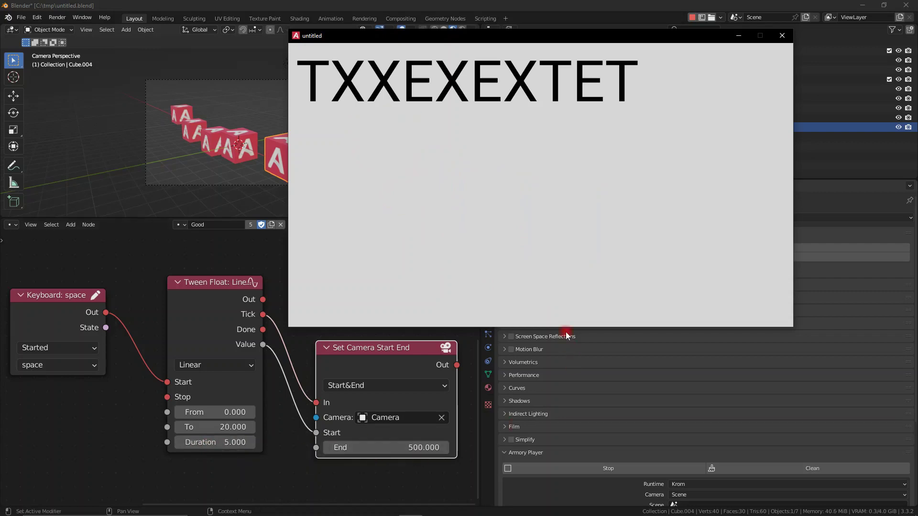
left_click(782, 35)
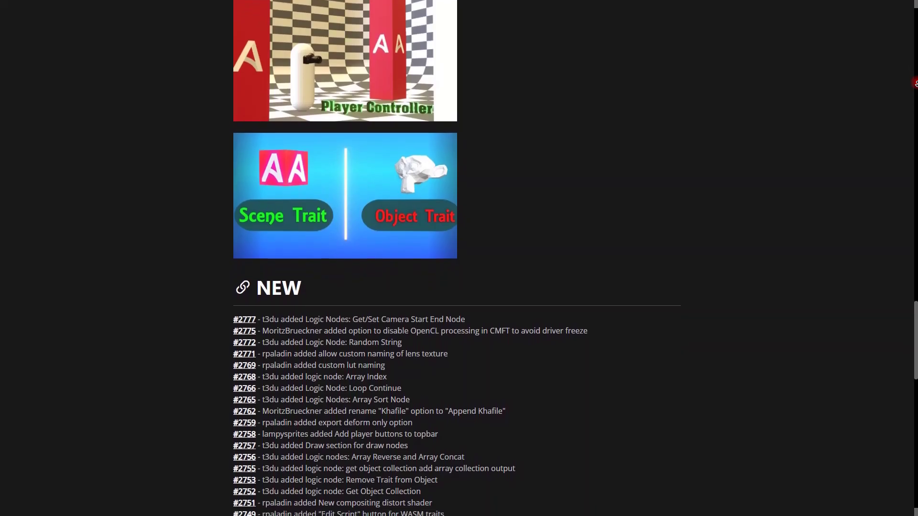
Switch to the Armory release notes web page and read through the New, Bug Fixes and Other Changes lists.
scroll(458, 258, "down", 1)
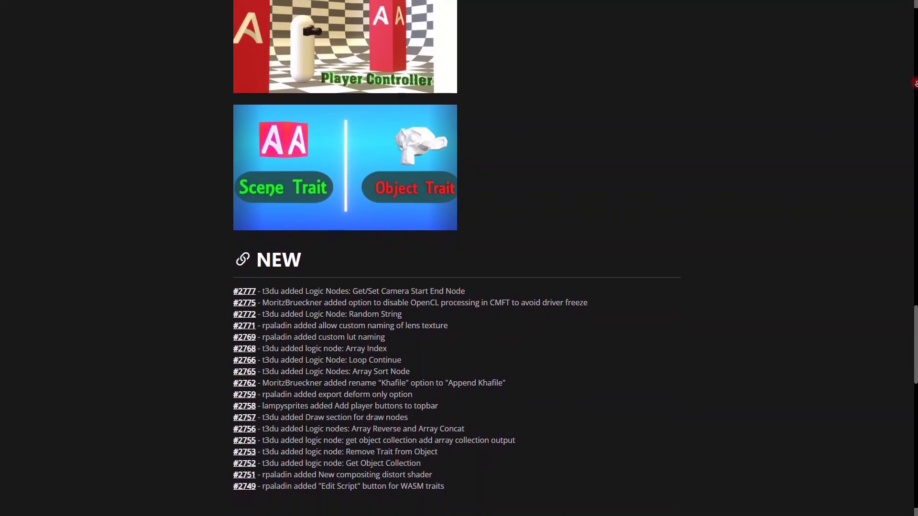
scroll(459, 258, "down", 1)
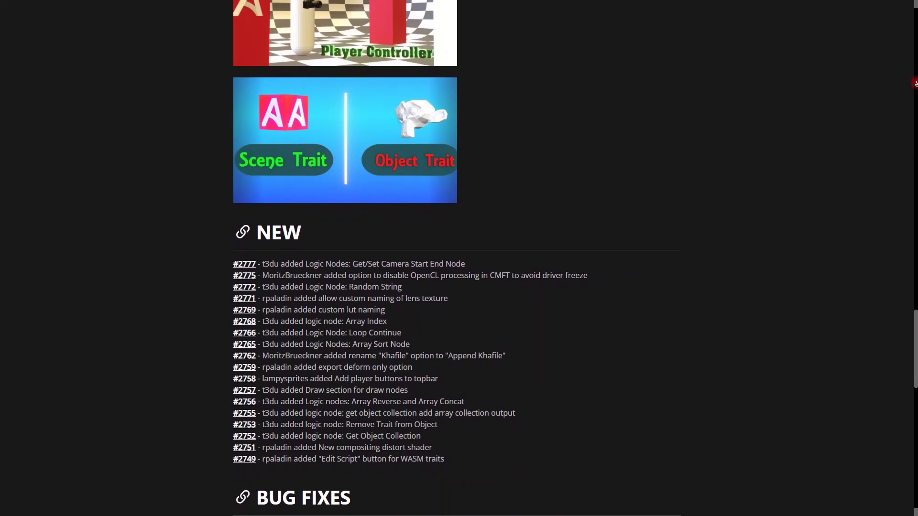
scroll(459, 258, "down", 1)
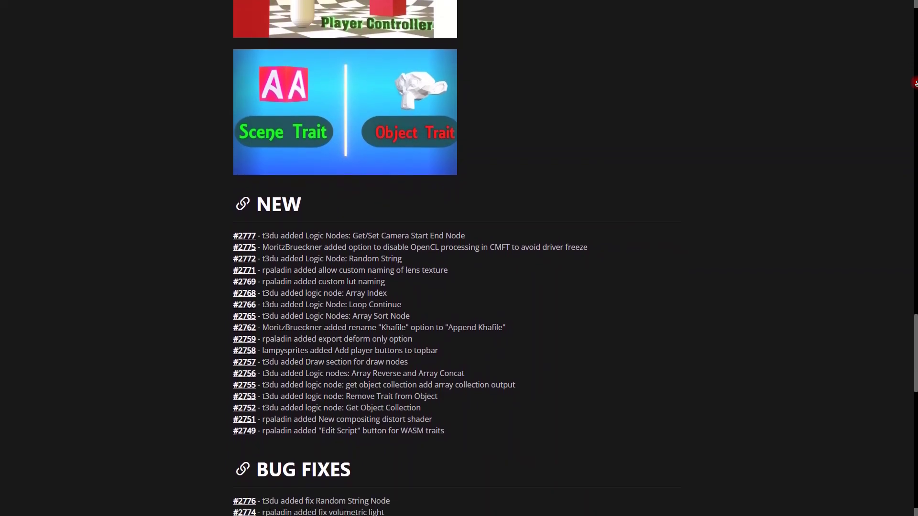
scroll(459, 258, "down", 1)
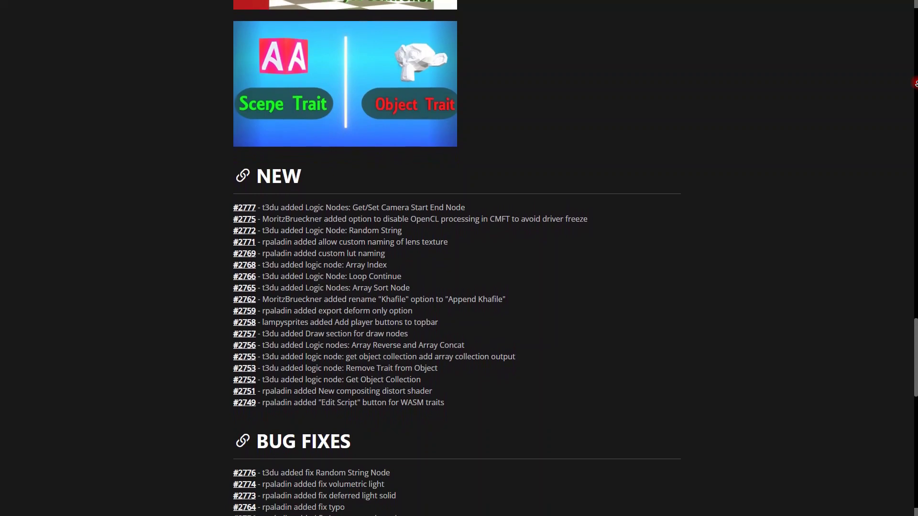
scroll(459, 258, "down", 1)
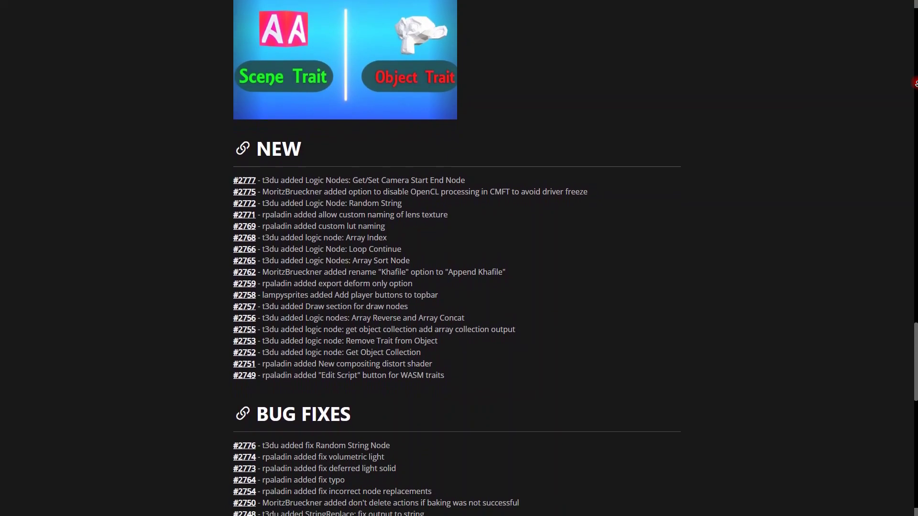
scroll(459, 259, "down", 1)
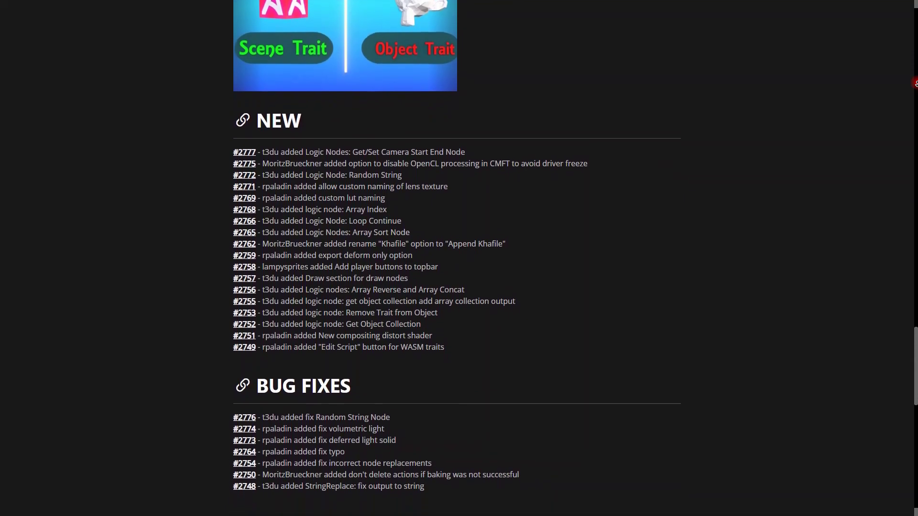
scroll(459, 258, "down", 1)
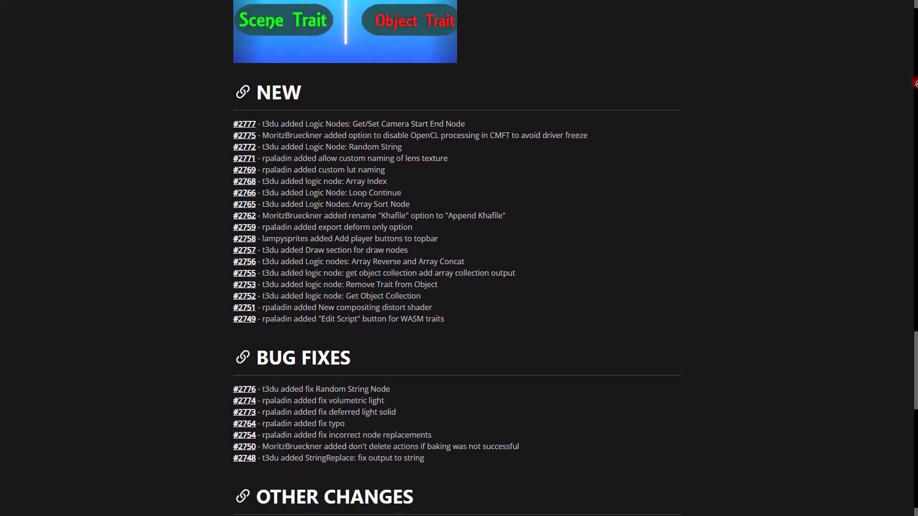
scroll(459, 258, "down", 1)
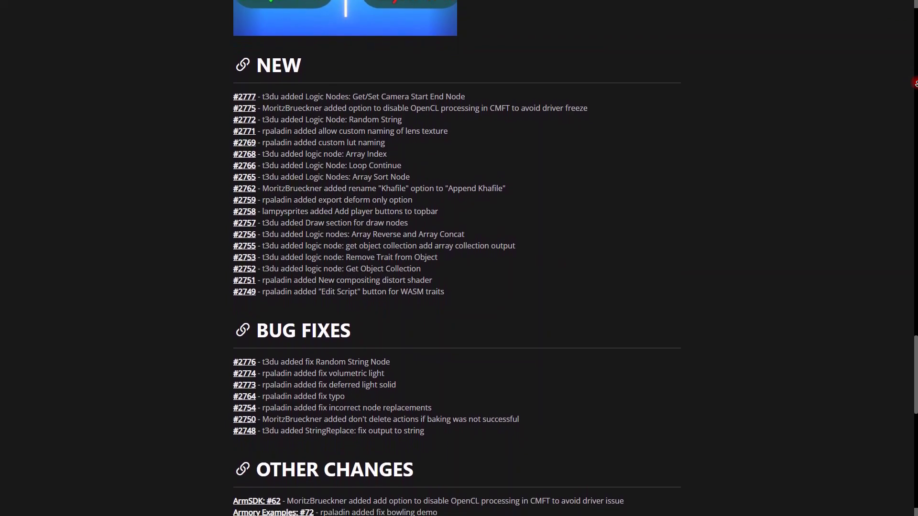
scroll(459, 258, "down", 1)
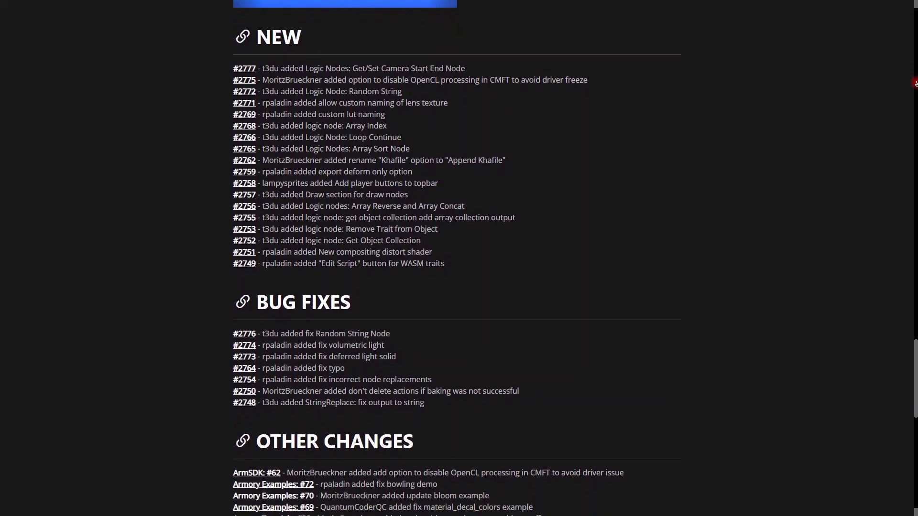
scroll(459, 258, "down", 1)
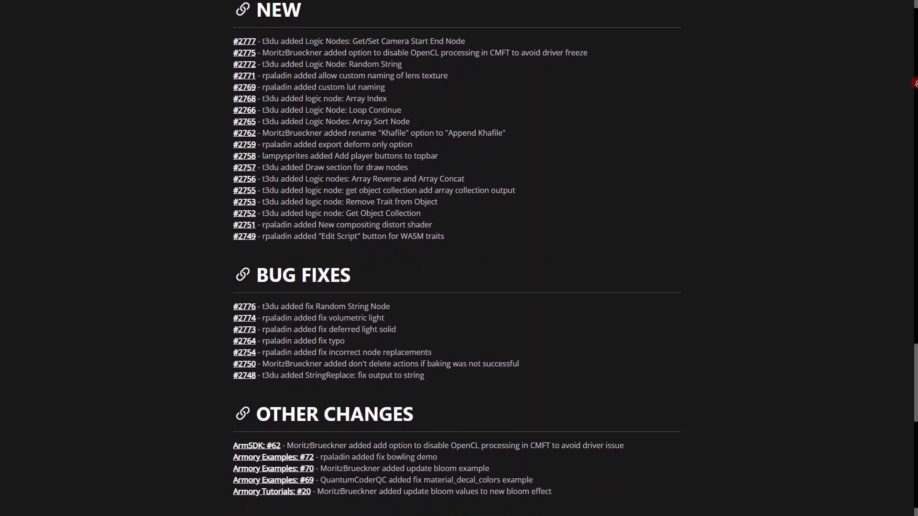
scroll(459, 258, "down", 1)
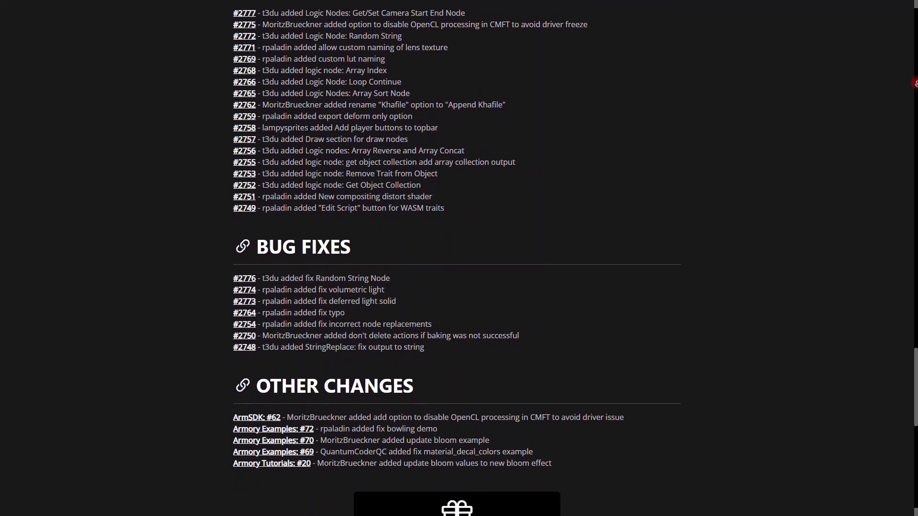
scroll(458, 258, "down", 1)
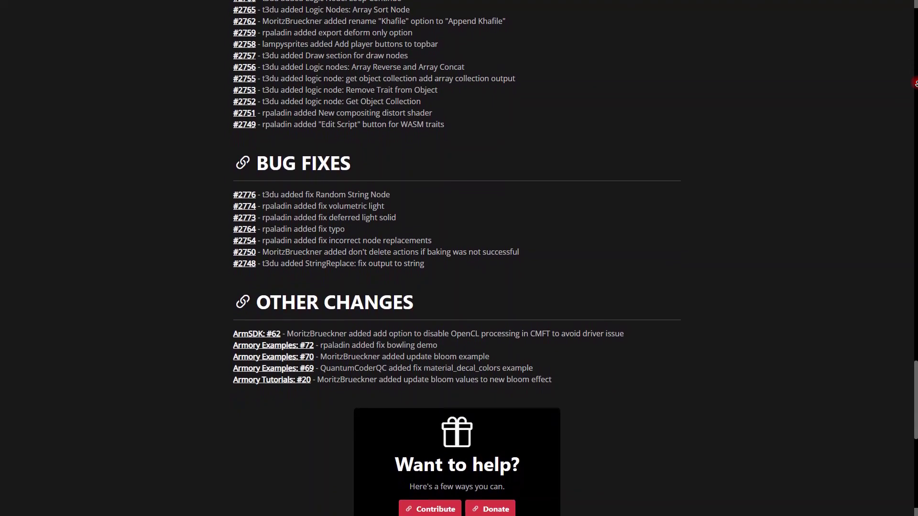
scroll(458, 258, "down", 1)
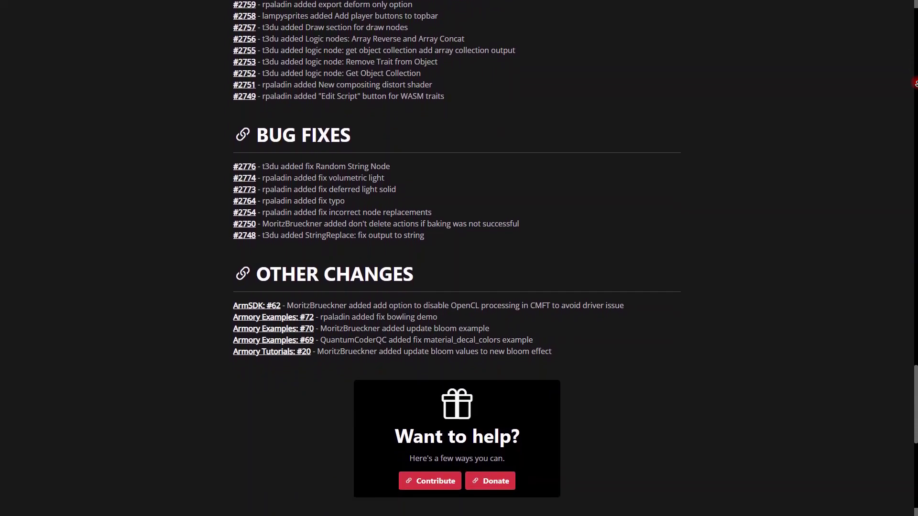